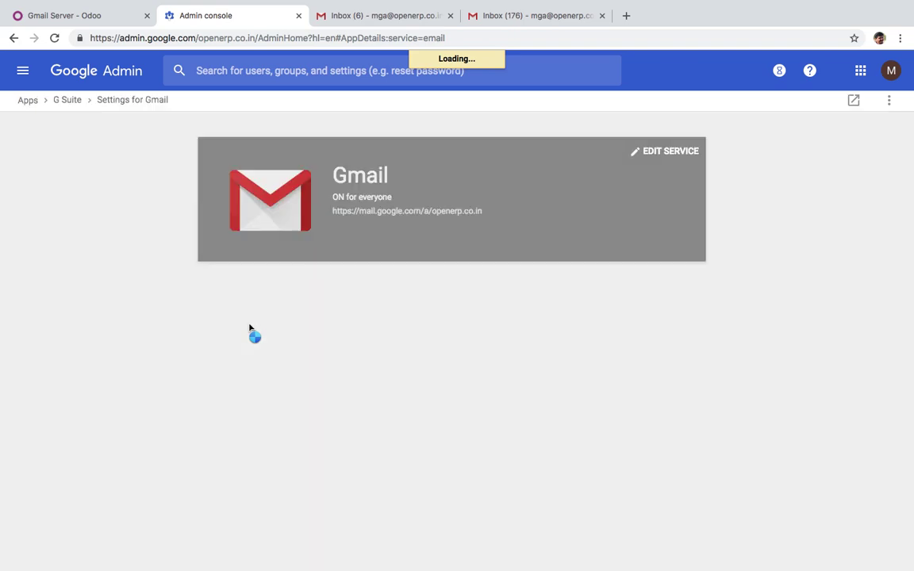
Open Gmail's advanced settings and highlight the catch-all routing rule that forwards unmatched mail
scroll(250, 328, down, 3)
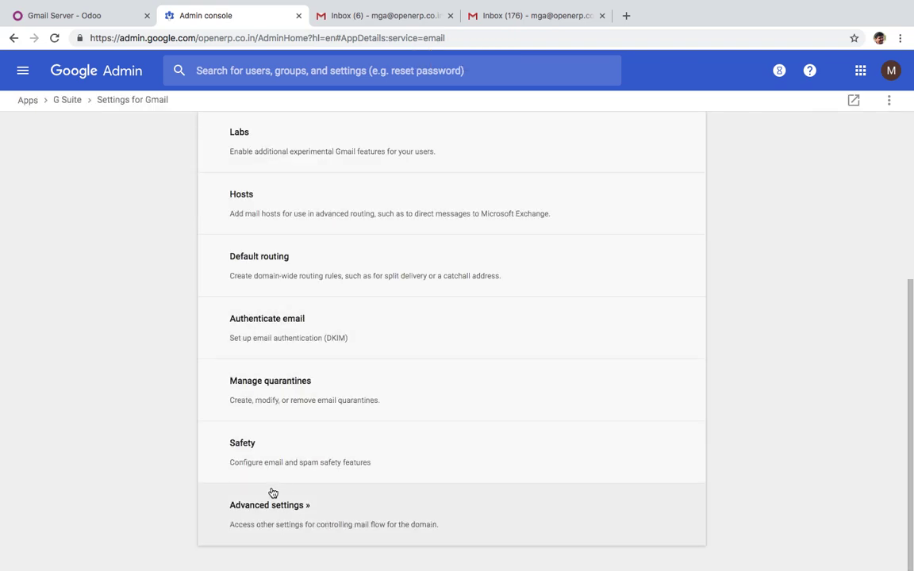
click(274, 505)
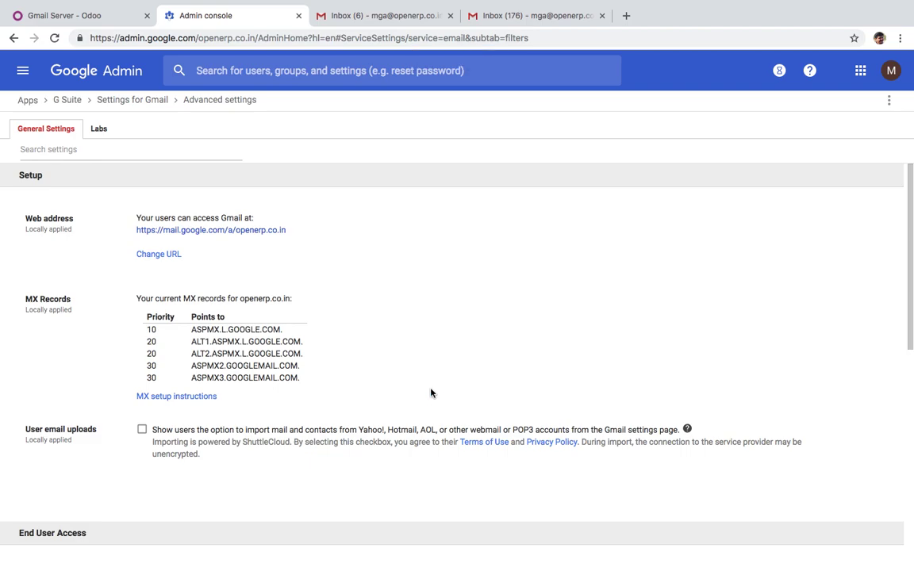
scroll(430, 393, down, 10)
double_click(161, 488)
click(191, 506)
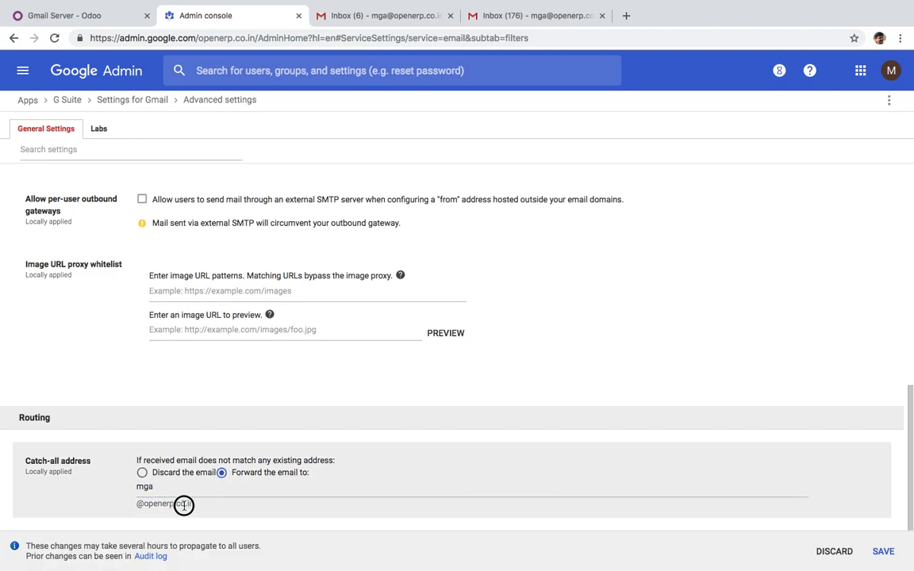
drag(183, 505, 120, 453)
click(458, 396)
Check the External Email Servers option and alias domain, then open the Gmail Server incoming record
click(93, 16)
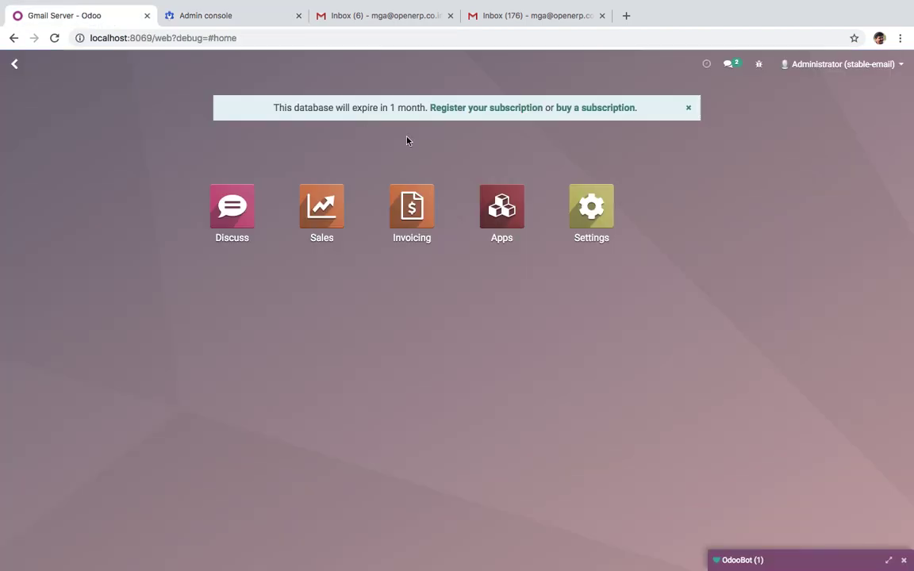
click(594, 228)
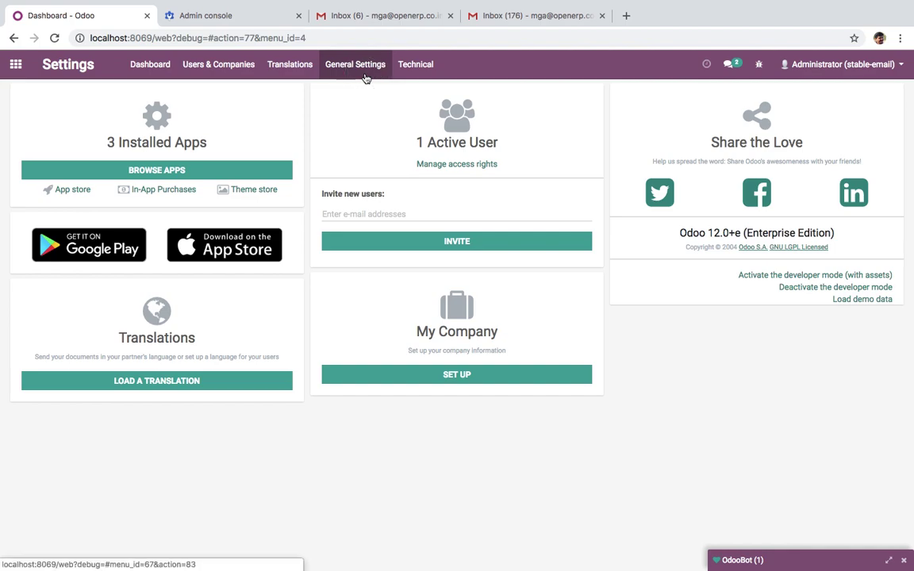
click(360, 67)
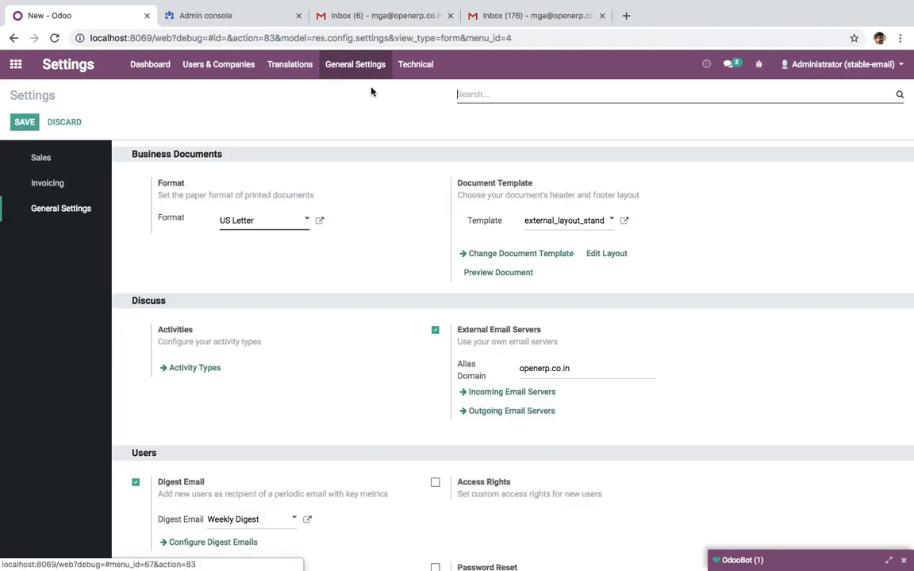
drag(459, 334, 575, 331)
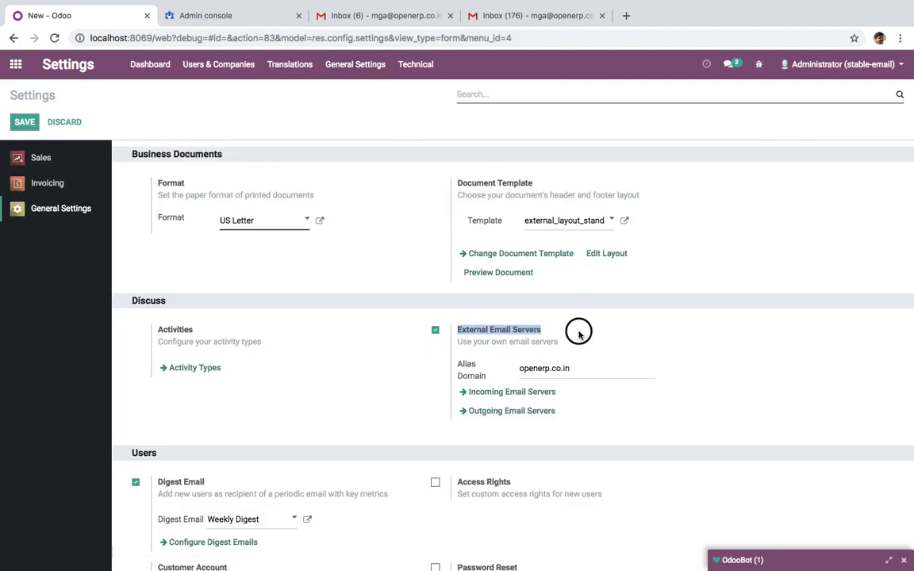
drag(575, 367, 518, 368)
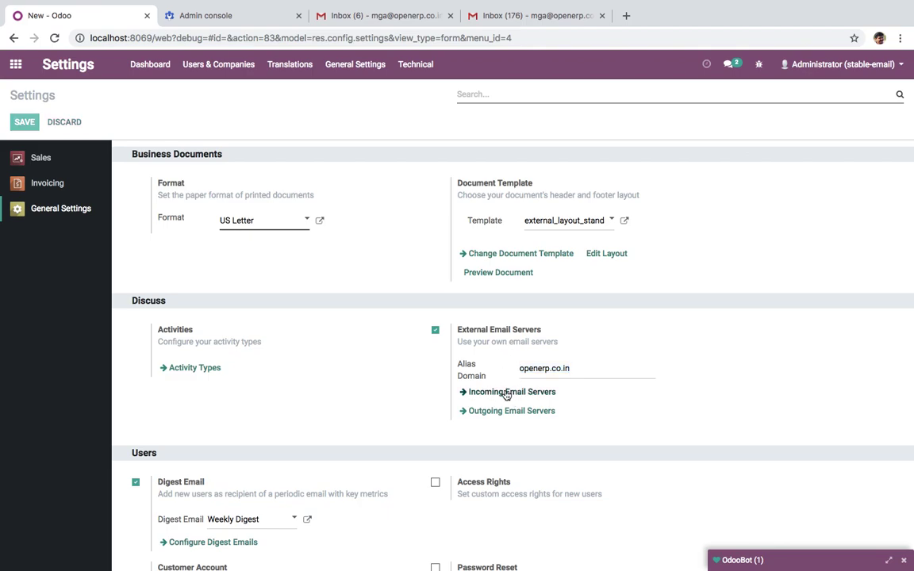
click(508, 392)
click(201, 174)
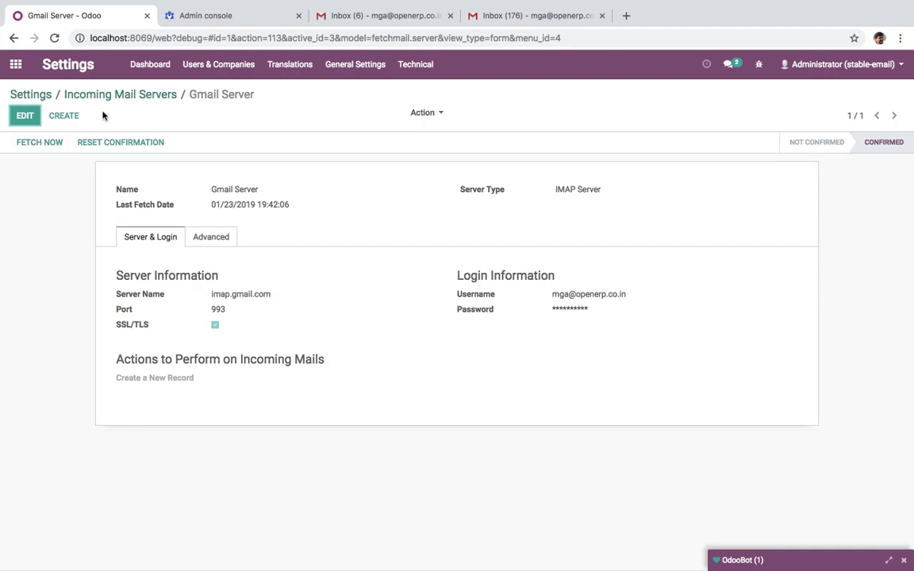
Find System Parameters via the 'system' search and inspect the mail.catchall.alias key and value
click(16, 64)
text(system)
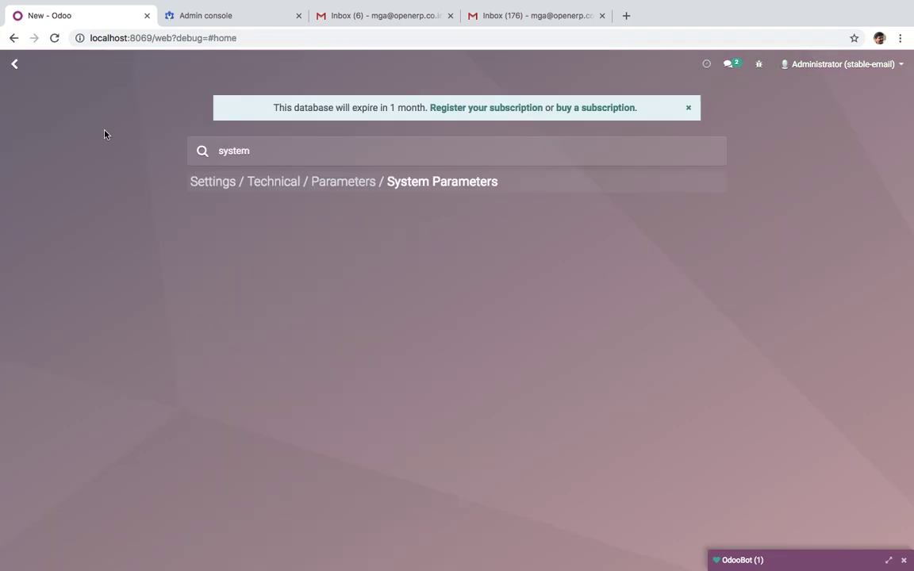
click(254, 183)
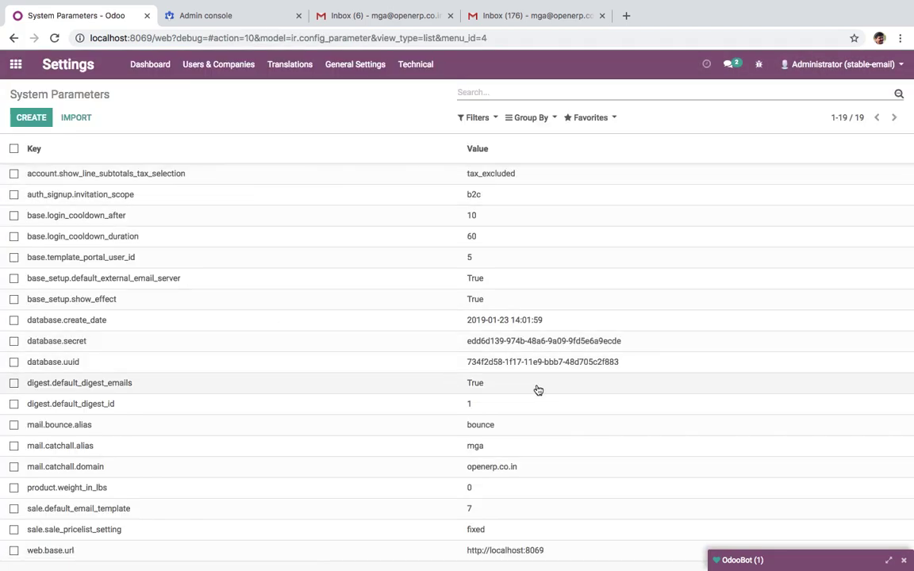
click(487, 449)
drag(208, 187, 304, 187)
drag(208, 168, 297, 174)
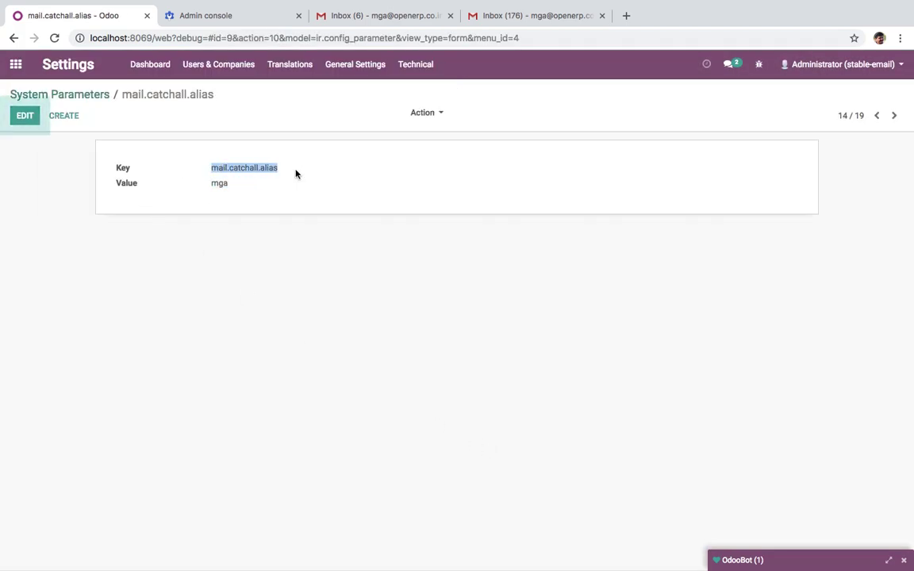
click(15, 66)
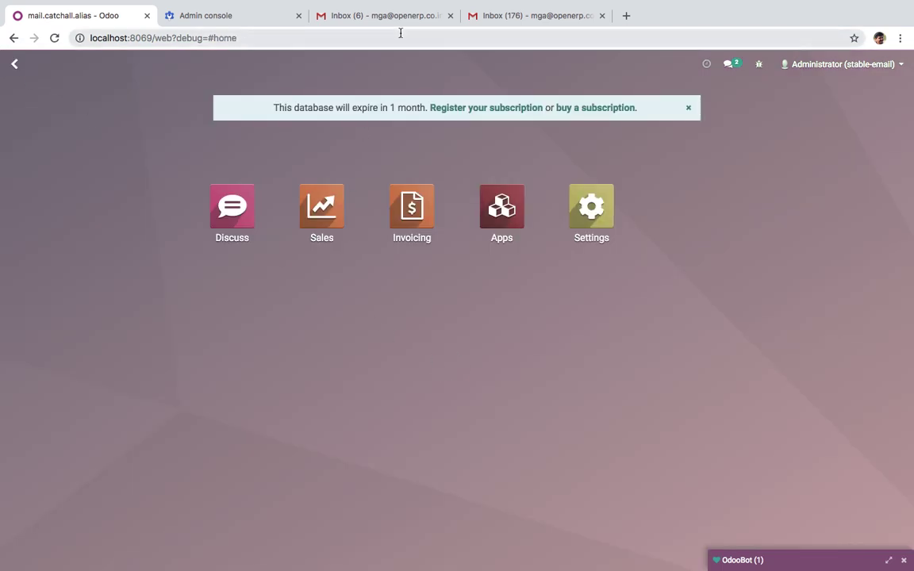
Start a new outgoing mail server in General Settings, described as Gmail
click(840, 64)
click(841, 64)
click(586, 213)
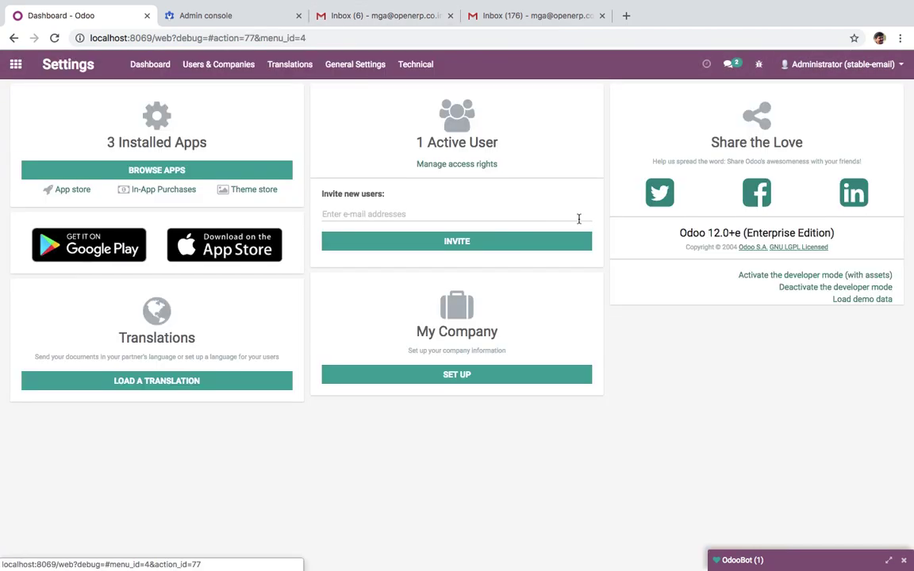
click(365, 72)
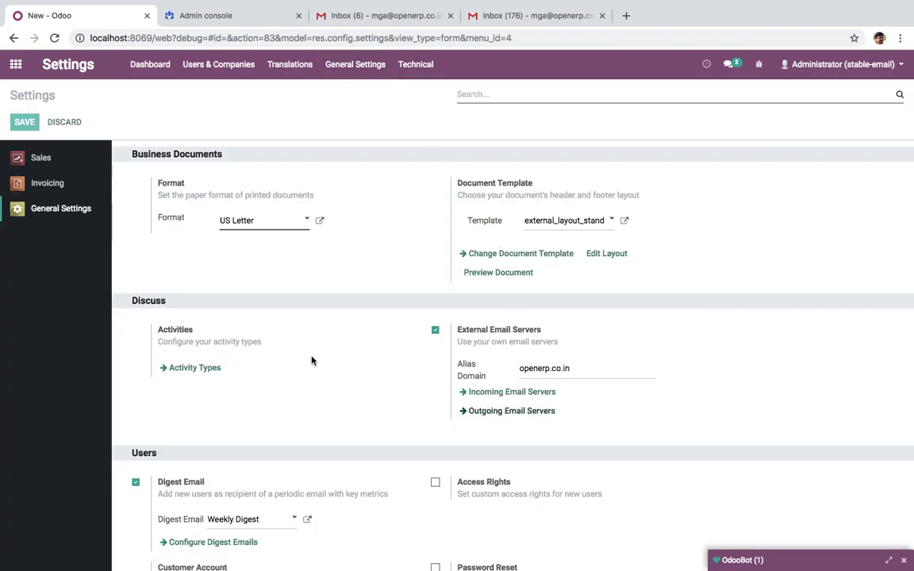
click(511, 411)
click(31, 117)
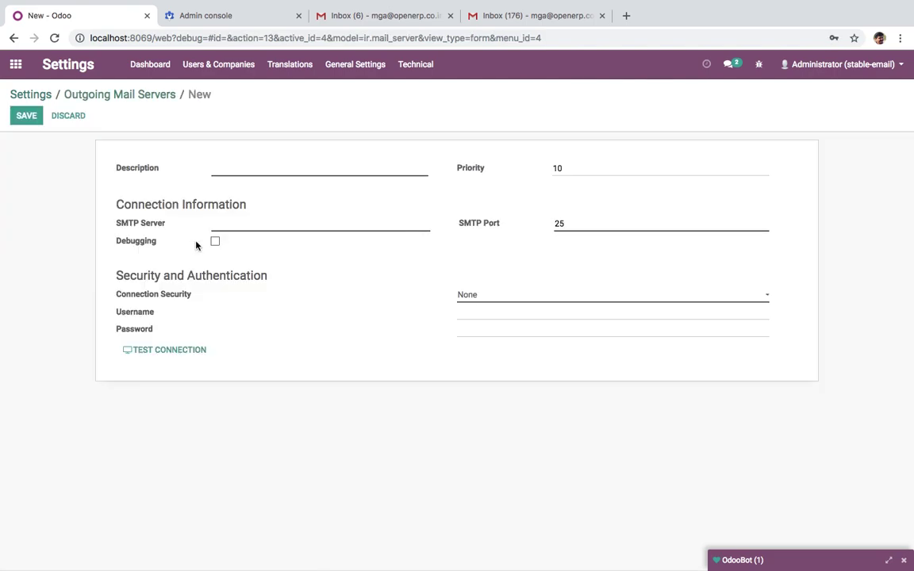
text(Gmail Server)
Set the server to smtp.gmail.com with SSL/TLS security and enter the login username
click(311, 226)
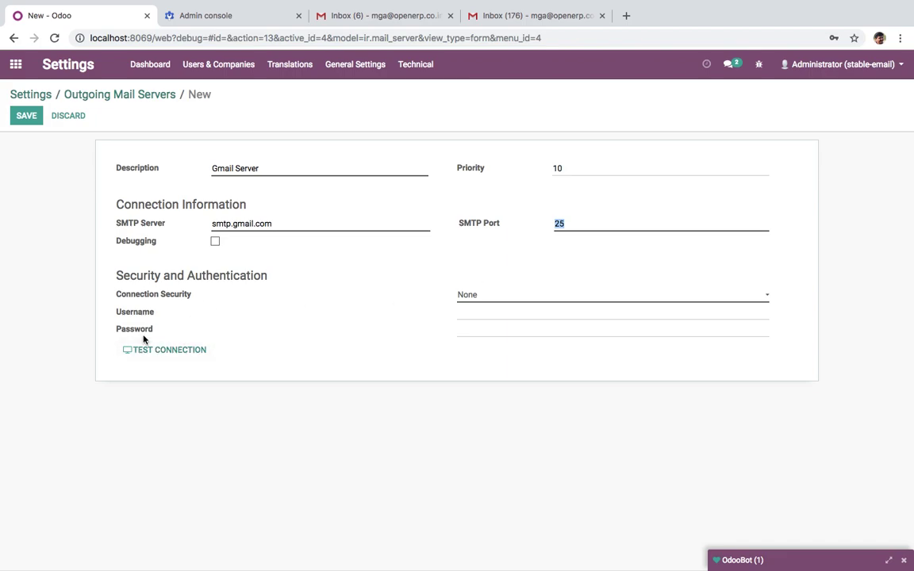
click(214, 241)
click(214, 241)
click(485, 295)
click(540, 320)
click(535, 316)
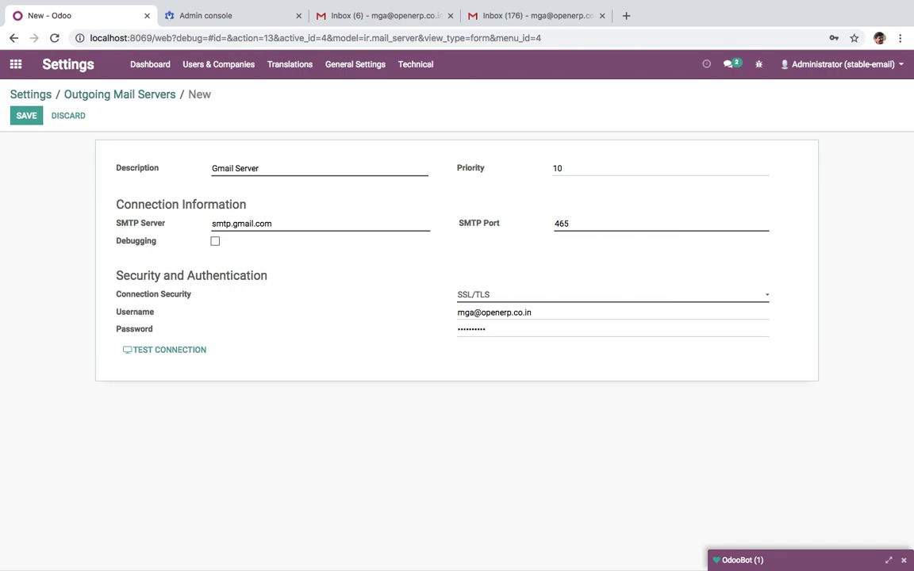
Save the Gmail outgoing server and confirm its connection test succeeds
click(26, 115)
click(175, 338)
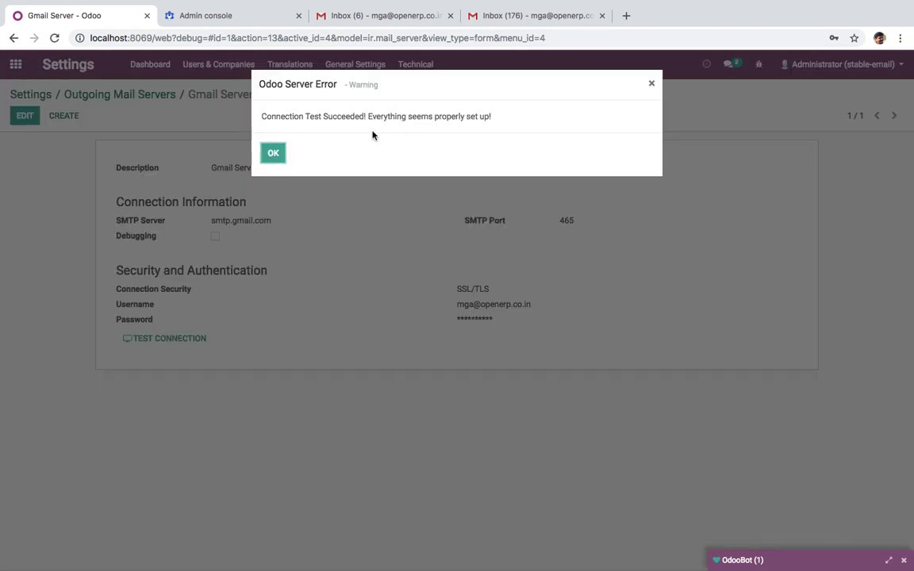
click(277, 154)
click(129, 93)
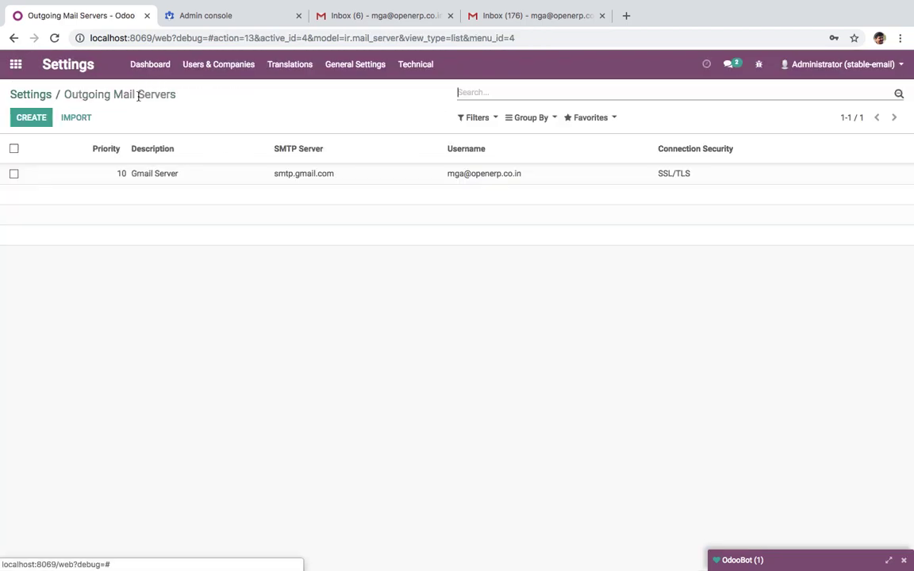
Create a new user in Users & Companies with the person's name and e-mail address, and save
click(210, 66)
click(203, 90)
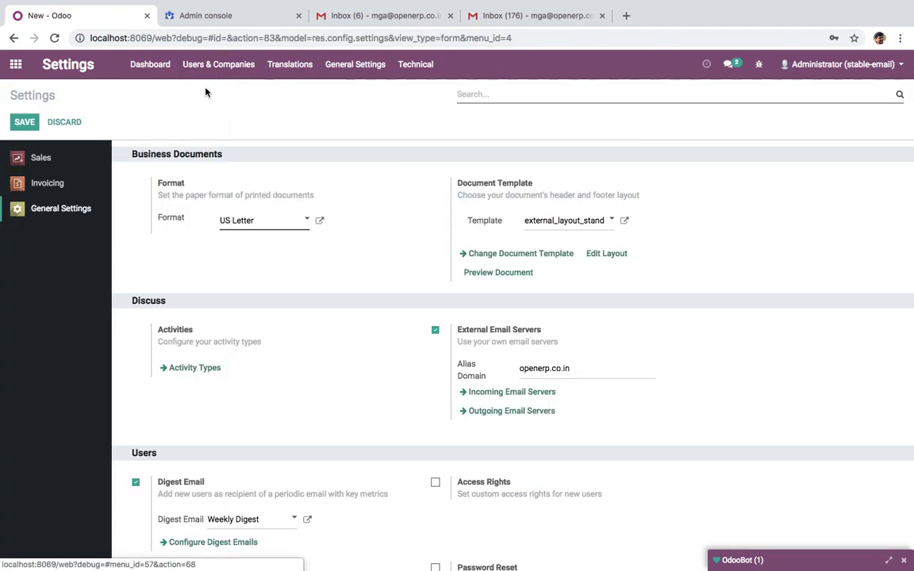
click(31, 118)
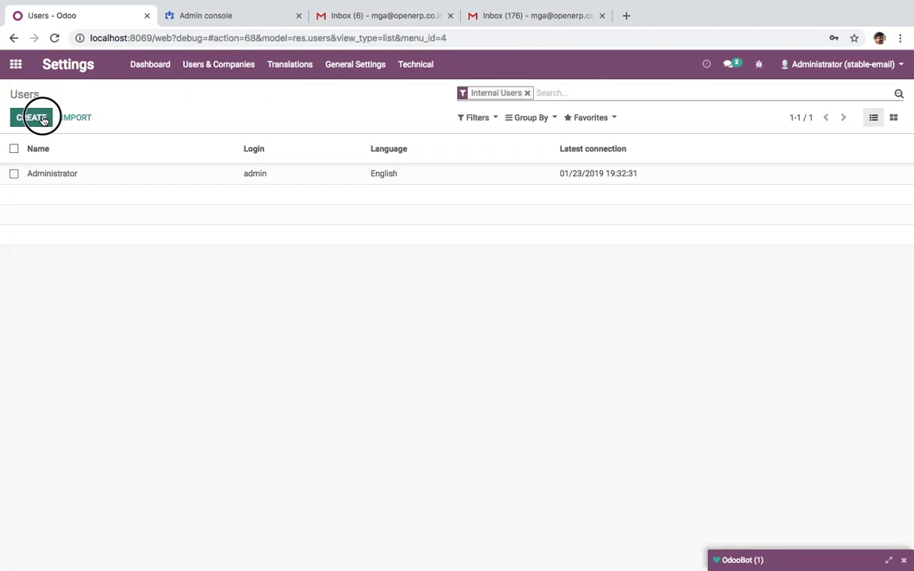
text(a)
key(BackSpace)
text(Mansi)
key(Tab)
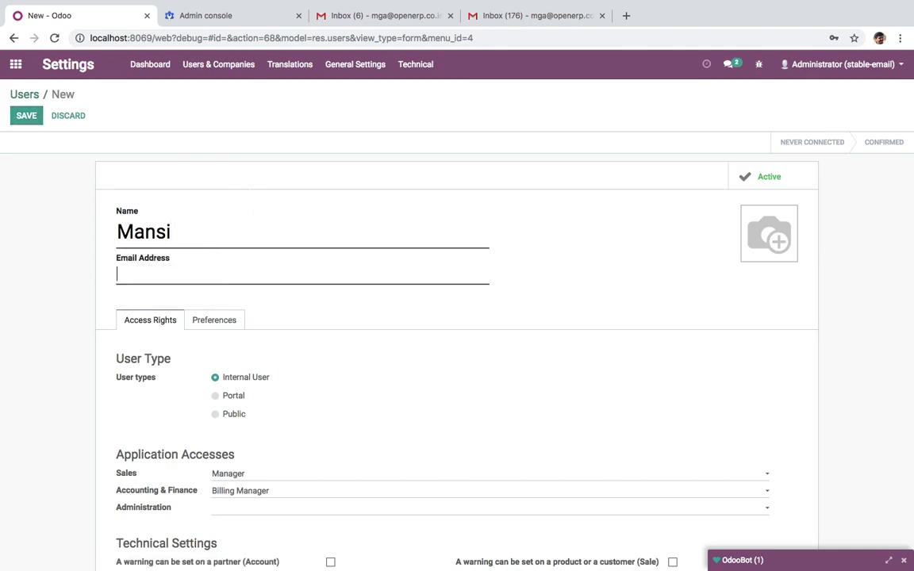
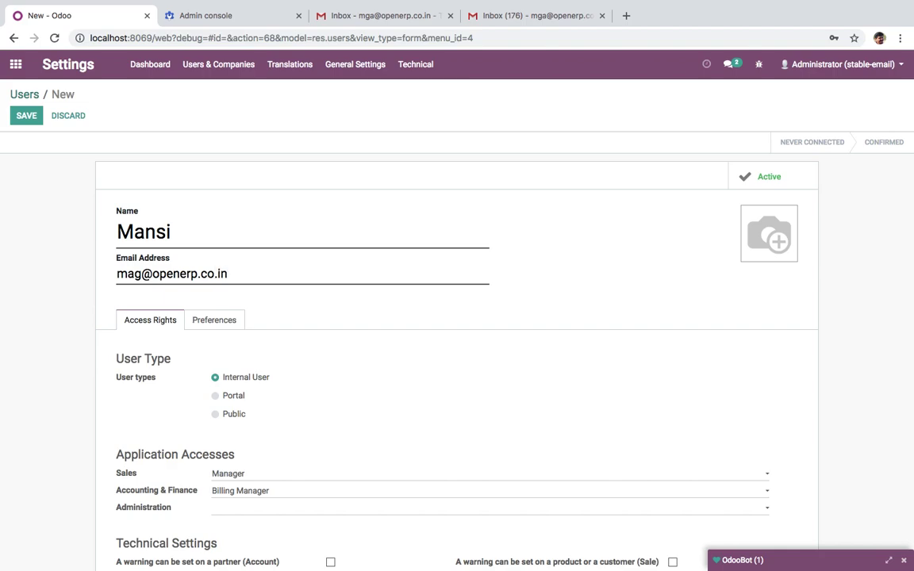
scroll(421, 336, down, 3)
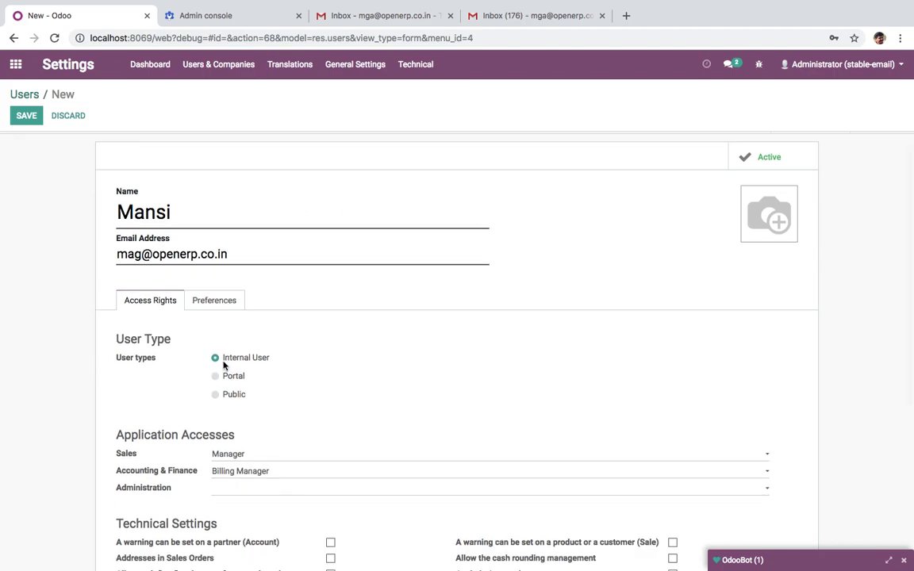
scroll(429, 420, up, 3)
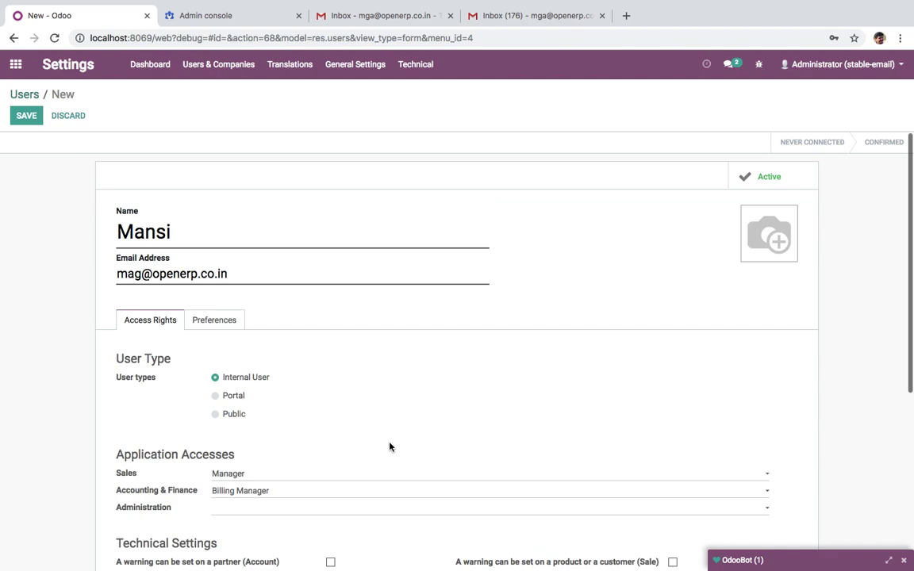
click(16, 121)
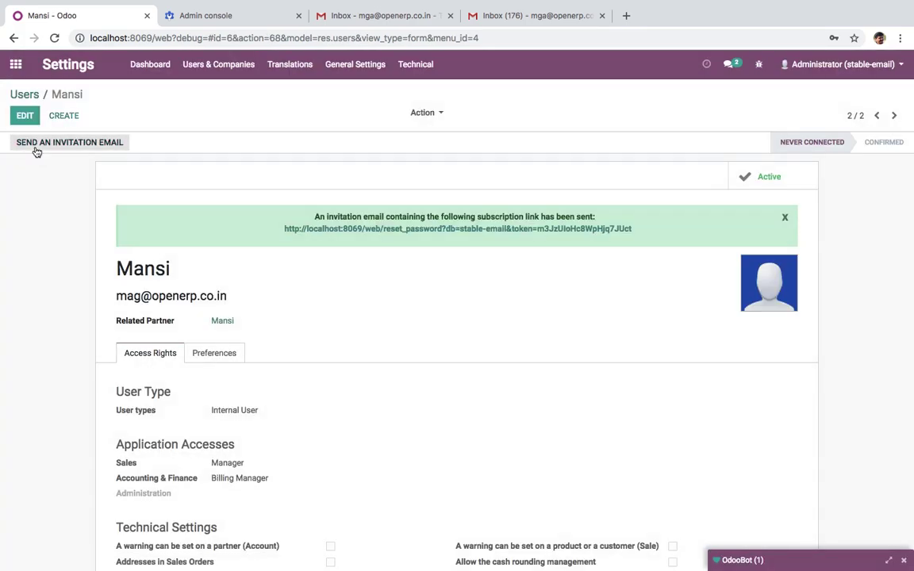
Set the user's notification preference to Handle in Odoo and save
click(215, 354)
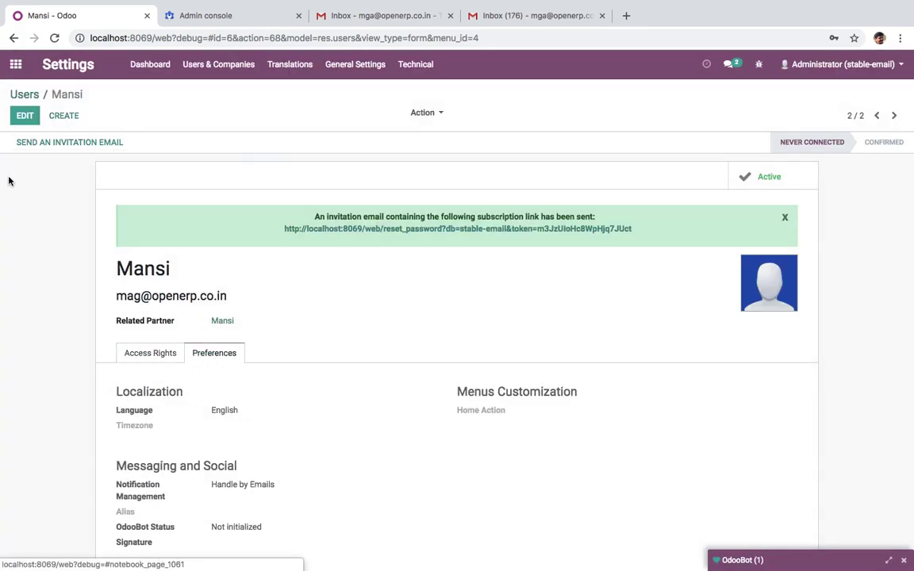
click(19, 117)
scroll(347, 437, down, 3)
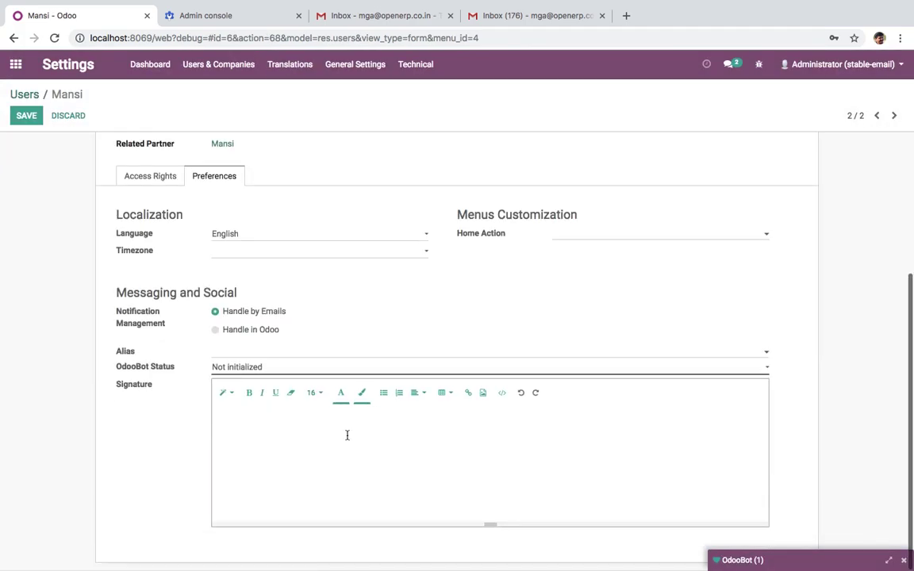
click(261, 329)
click(262, 353)
click(341, 326)
click(25, 116)
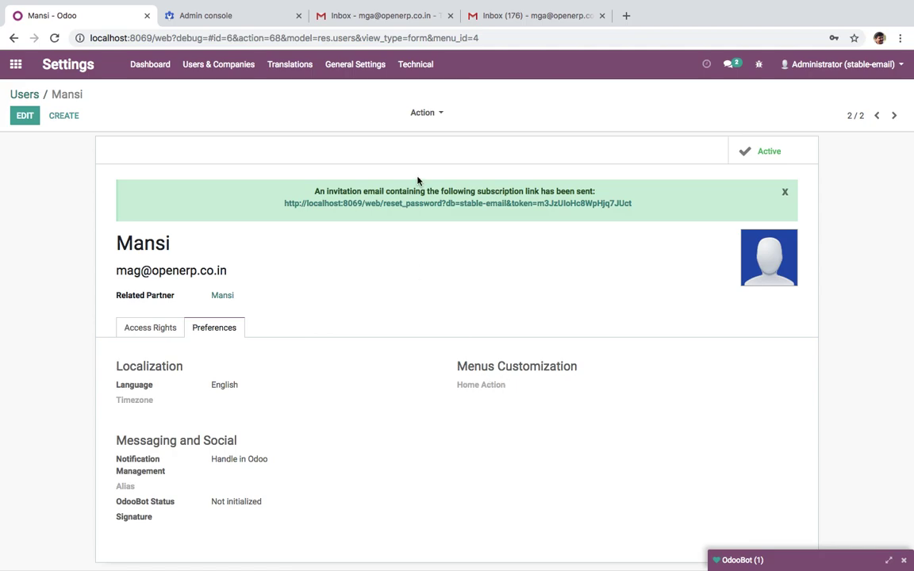
Give the user a new password through the Change Password action
click(435, 114)
click(444, 163)
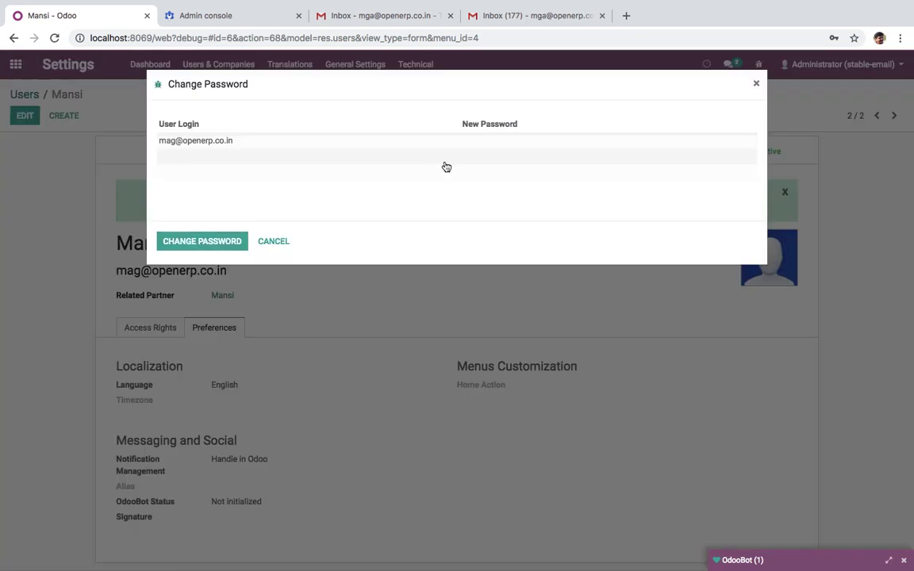
click(461, 145)
click(219, 241)
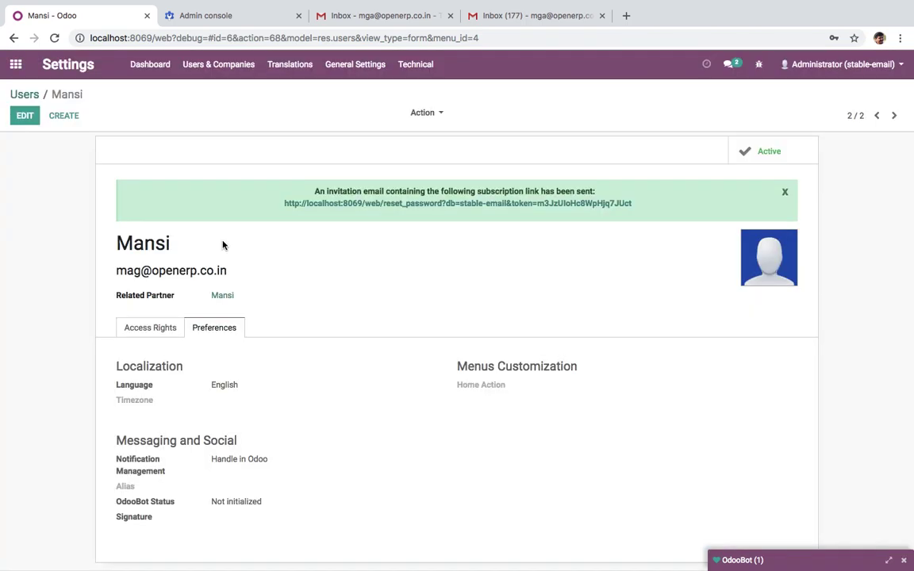
Log out of the administrator account and sign in with the new user's e-mail and password
click(16, 64)
click(872, 65)
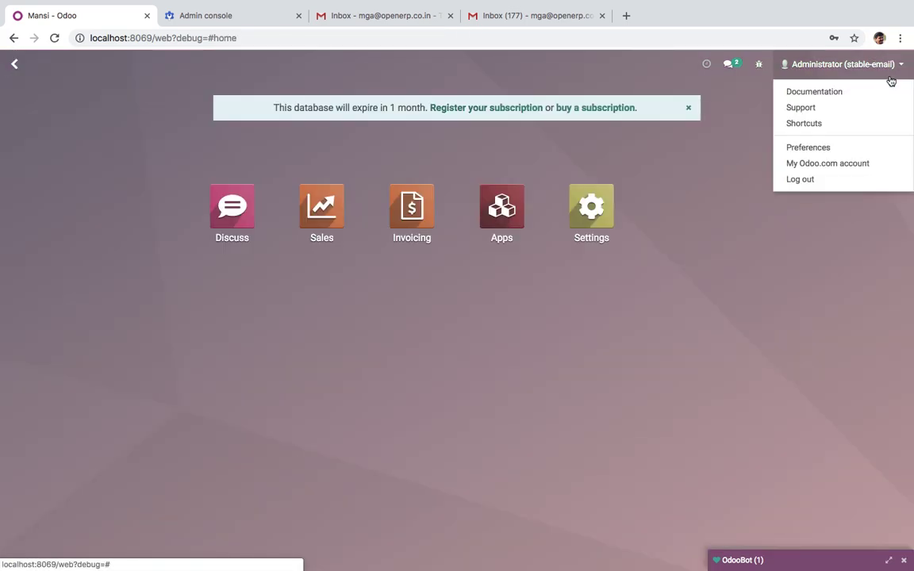
click(844, 182)
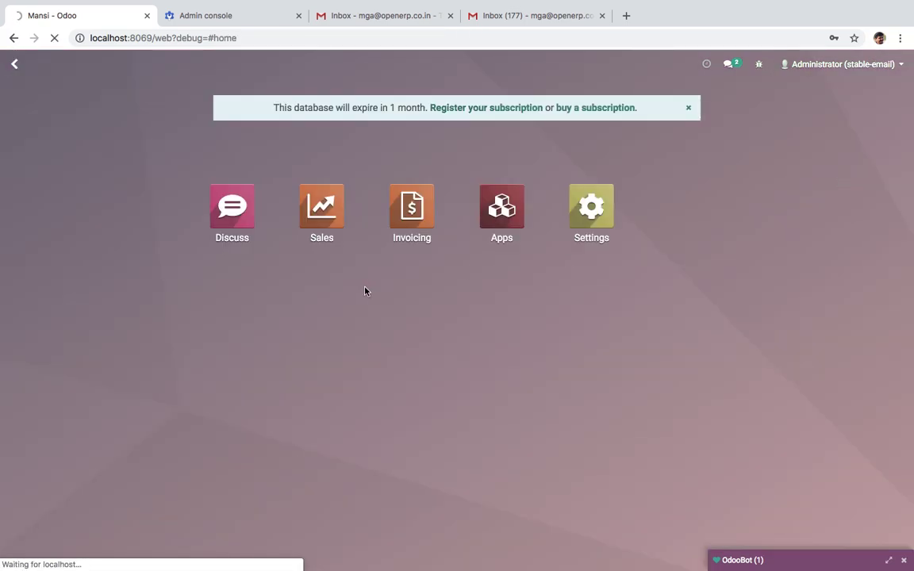
click(442, 233)
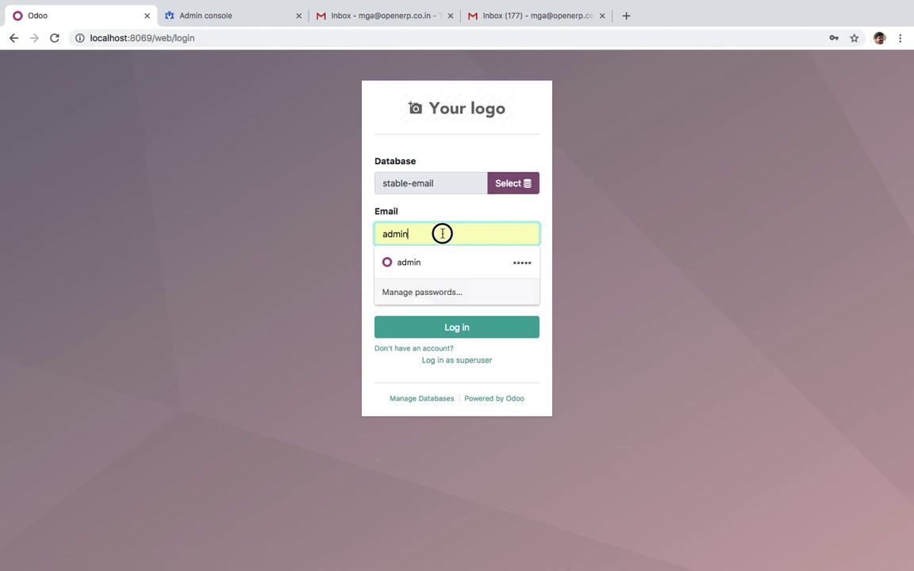
drag(442, 233, 175, 227)
text(mag)
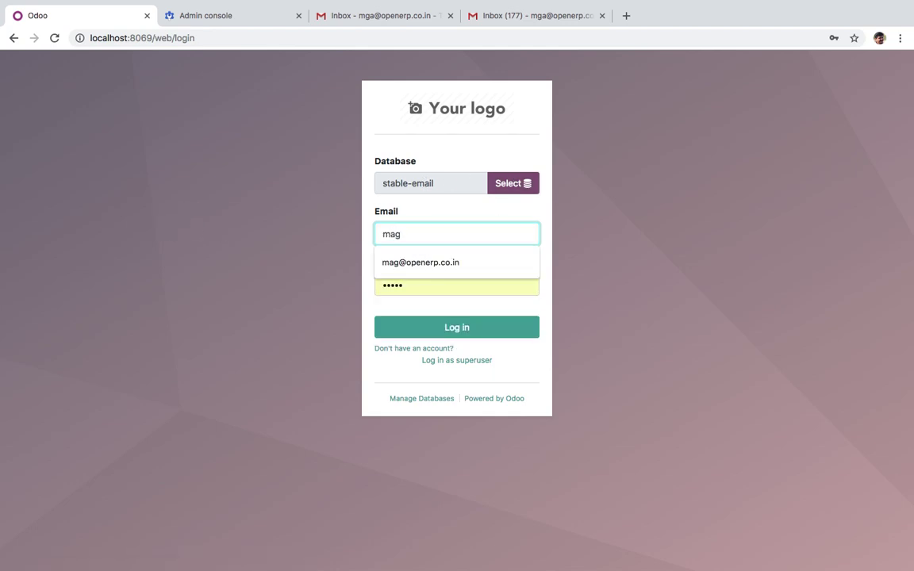
key(Down)
key(Return)
key(Tab)
text(a)
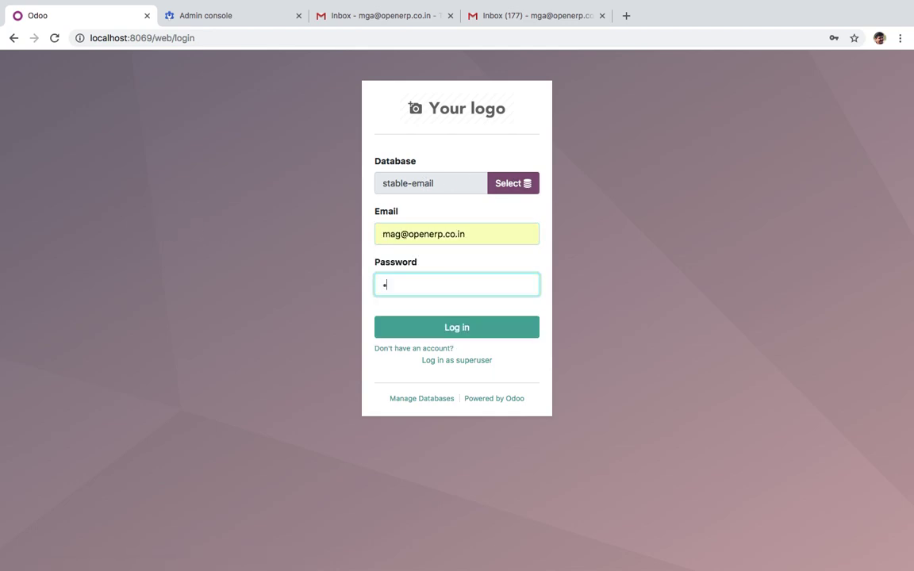
key(Return)
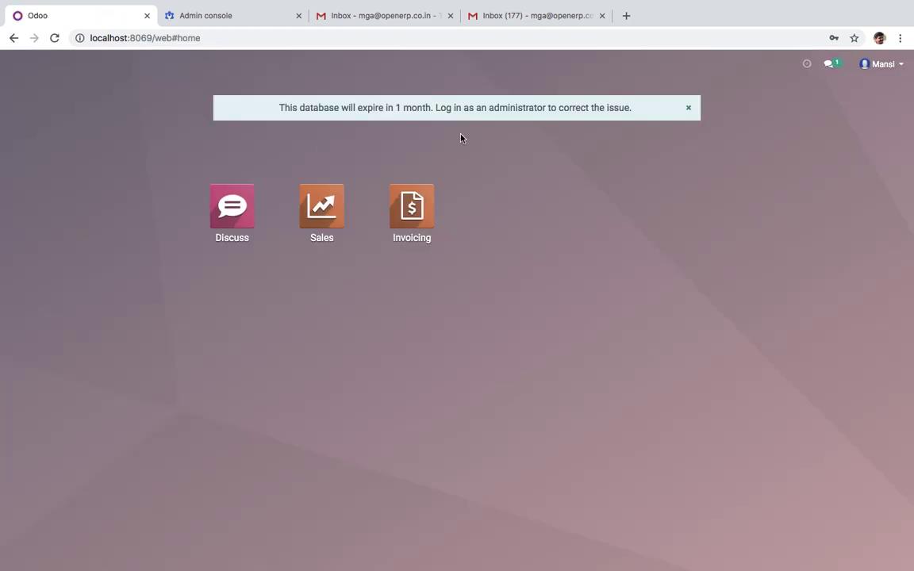
Check the new user's e-mail address in their Preferences and save them
click(880, 64)
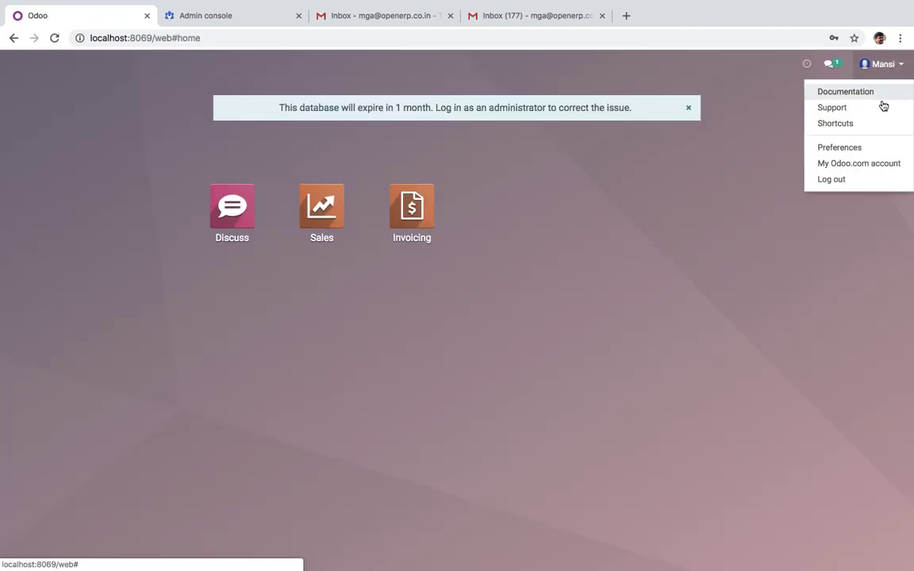
click(856, 149)
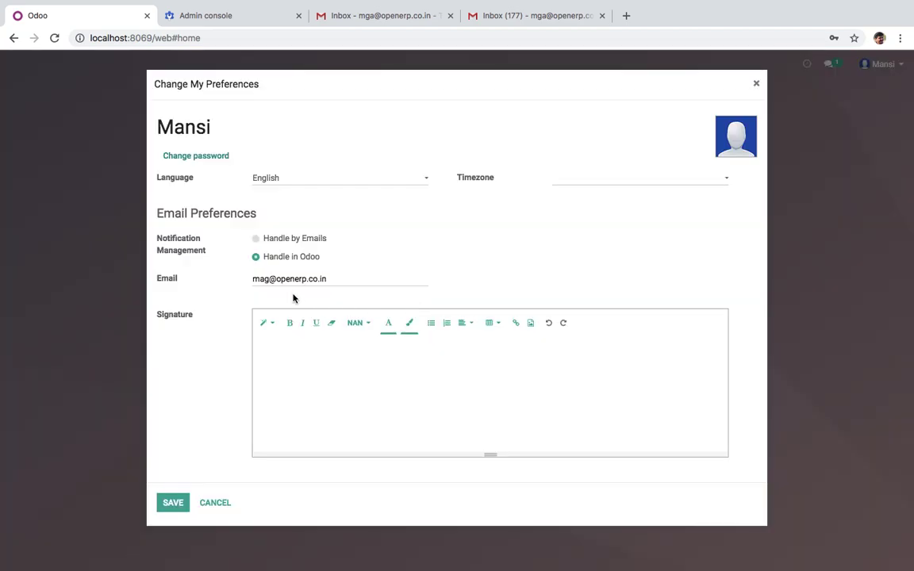
drag(341, 279, 218, 279)
click(174, 503)
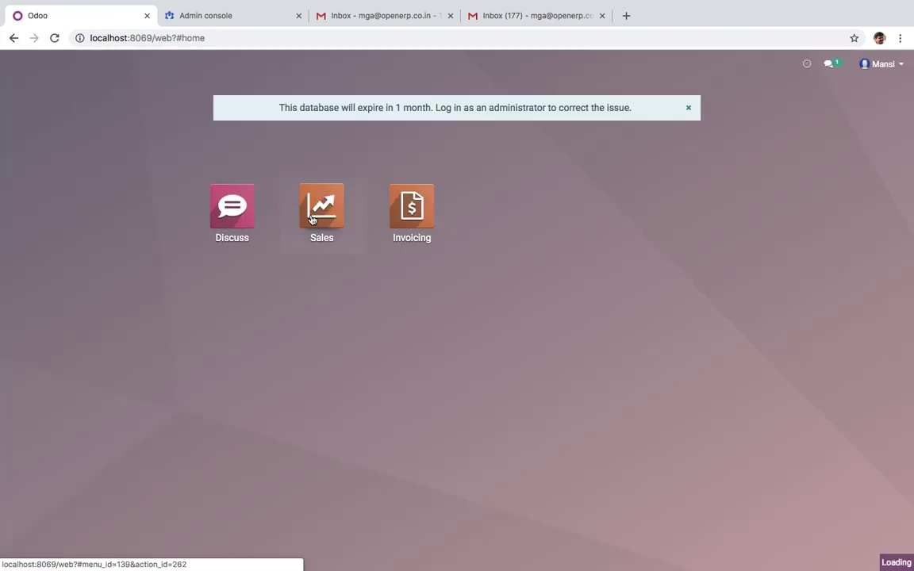
click(311, 220)
Start a new quotation for the existing customer and correct the customer's e-mail address
click(31, 118)
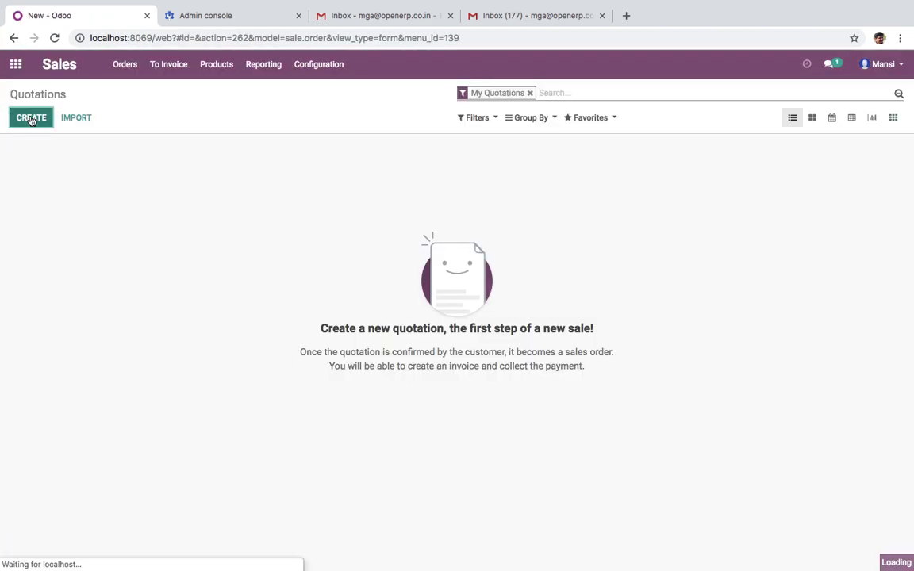
click(295, 230)
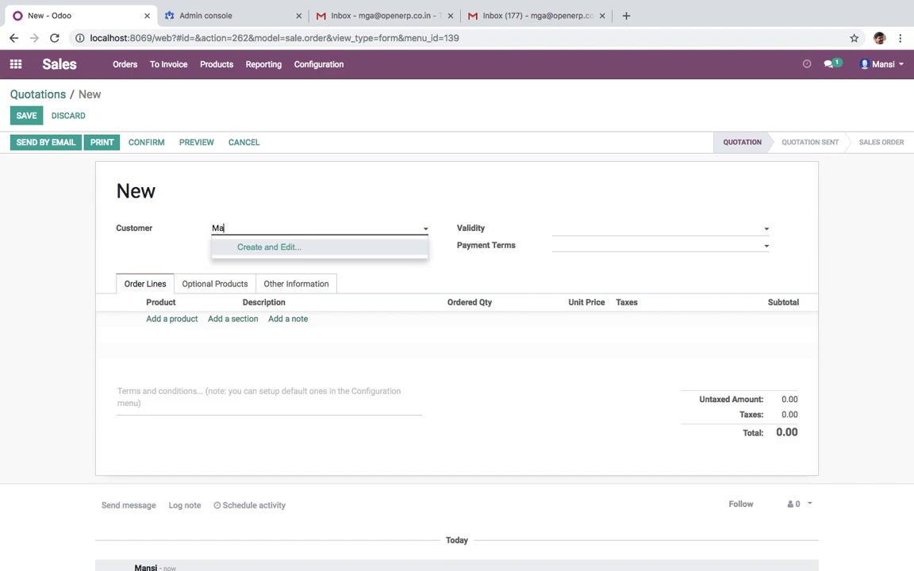
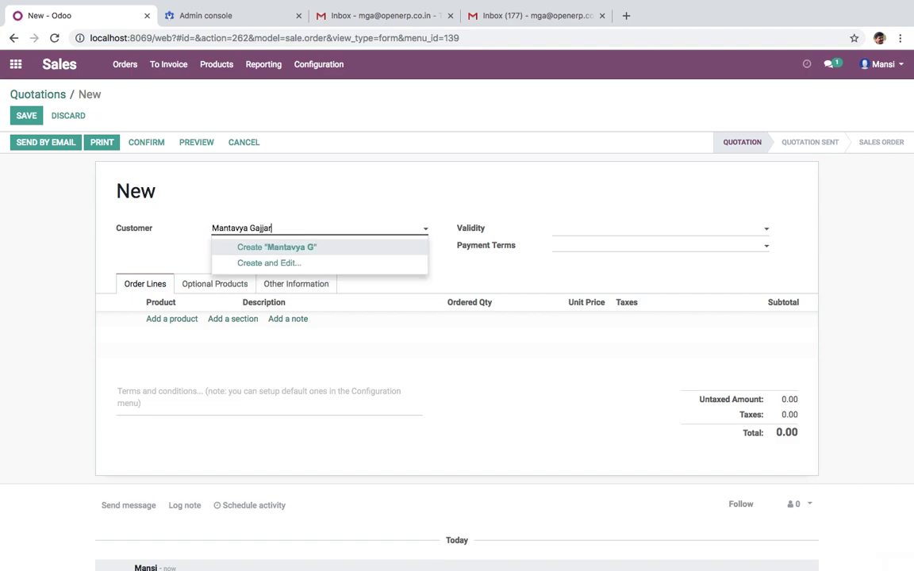
click(302, 278)
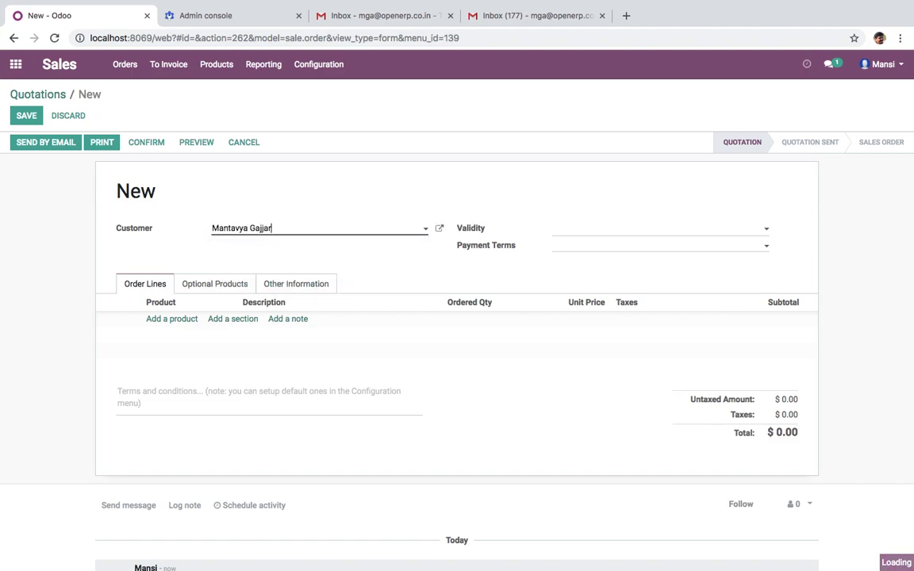
click(447, 233)
click(607, 284)
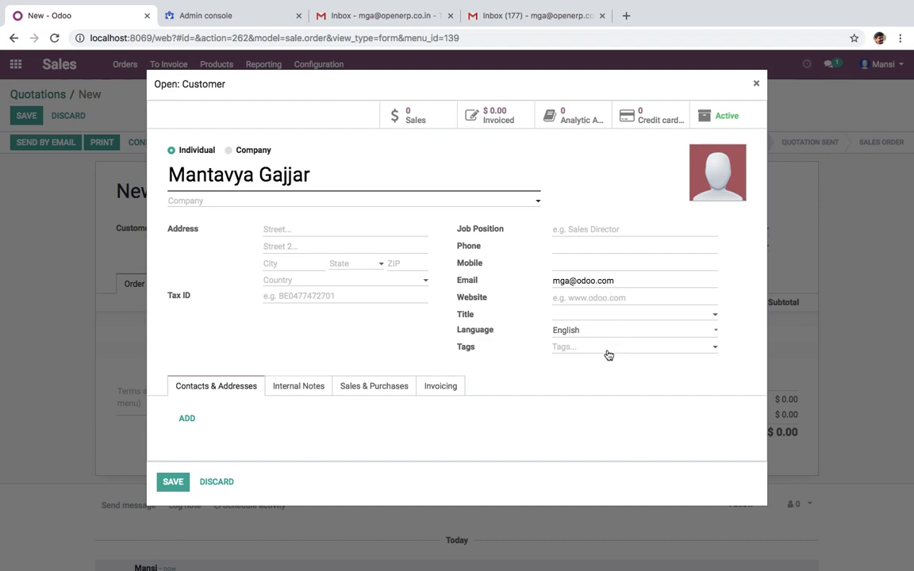
click(170, 484)
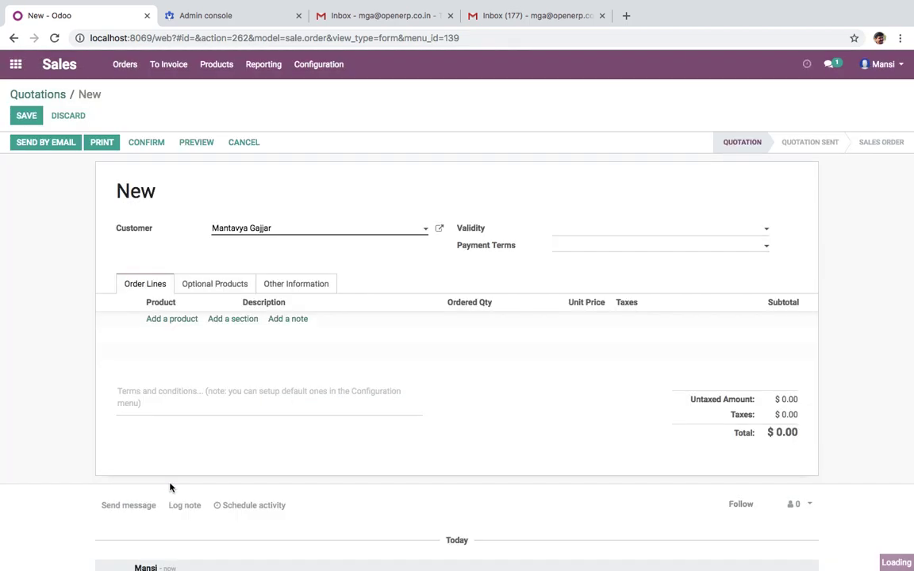
Add a Material line with quantity 10 at unit price 100 and save the quotation
click(178, 319)
text(Material)
key(Return)
click(432, 319)
double_click(432, 319)
text(10)
key(Tab)
text(100)
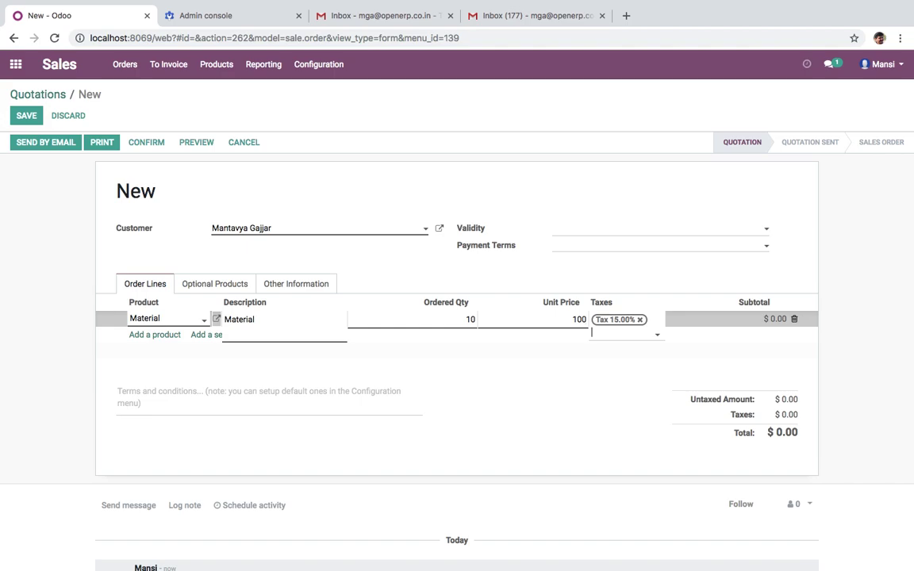
key(Tab)
click(582, 415)
click(25, 115)
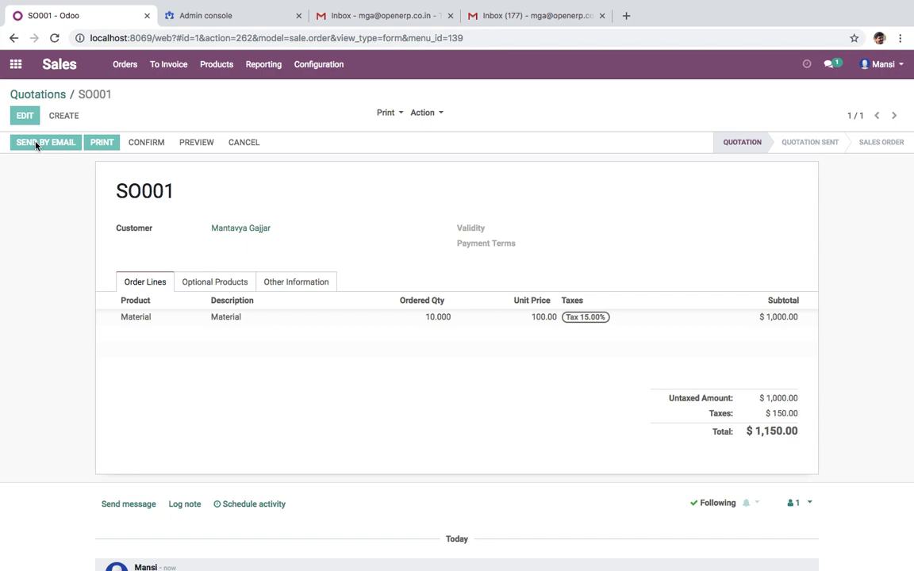
Send the prefilled SO001 e-mail with its PDF attachment and review the chatter entry
click(35, 143)
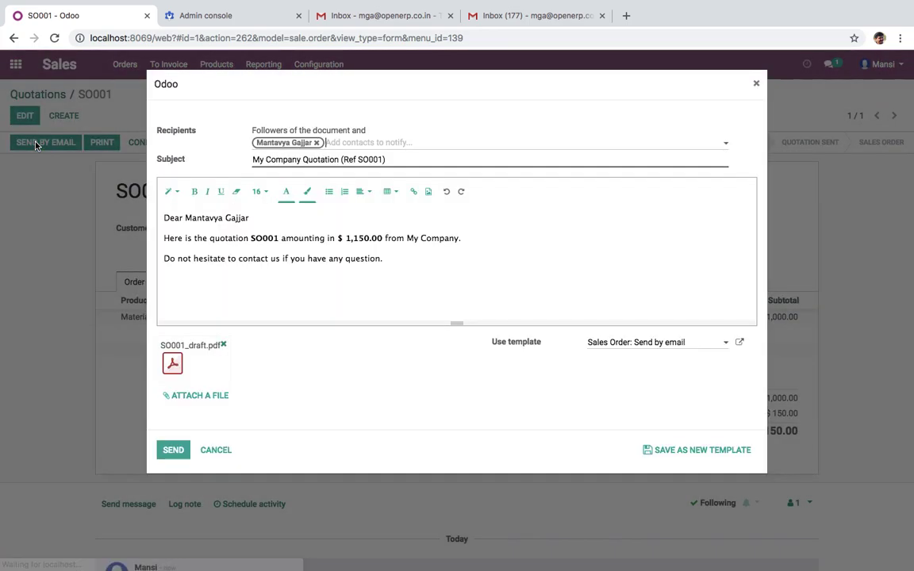
click(177, 450)
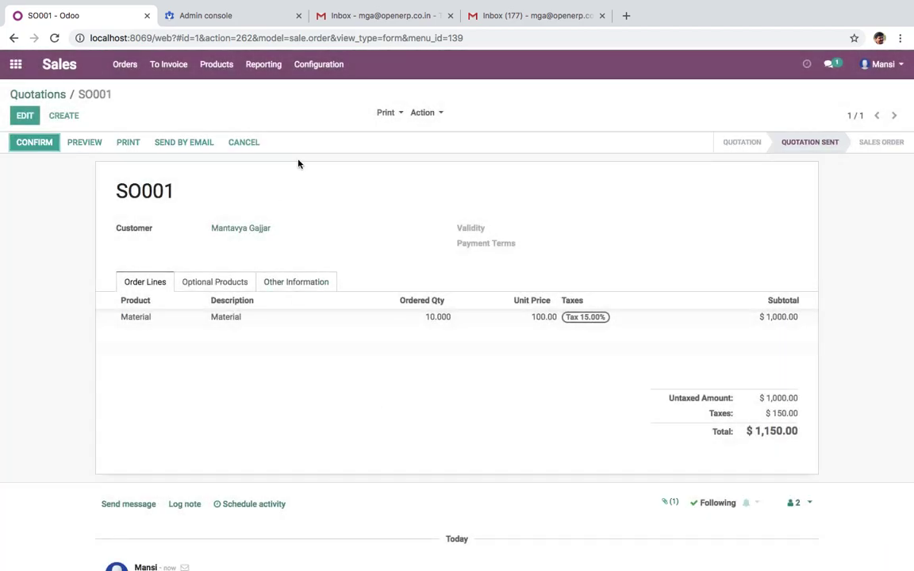
scroll(266, 338, down, 5)
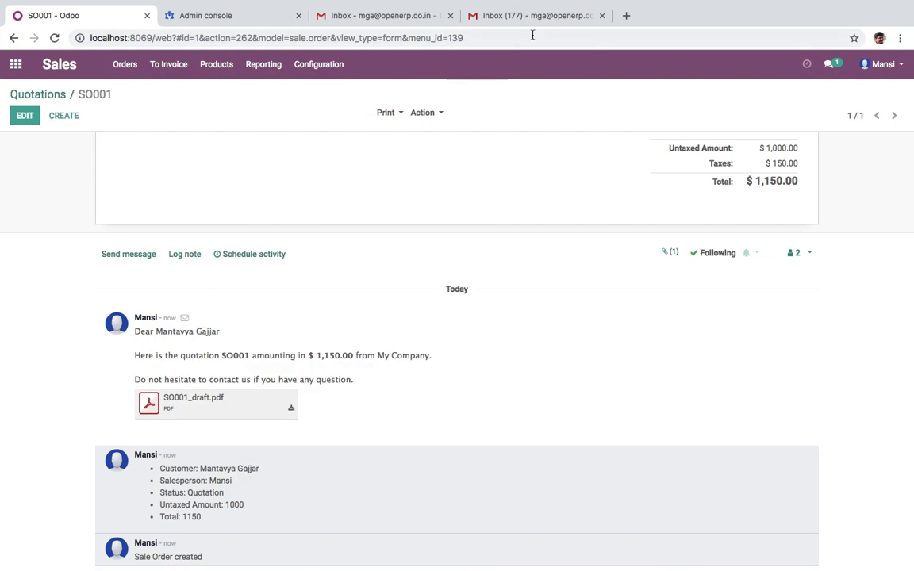
In the customer's Gmail tab, confirm which Google account is signed in
click(570, 16)
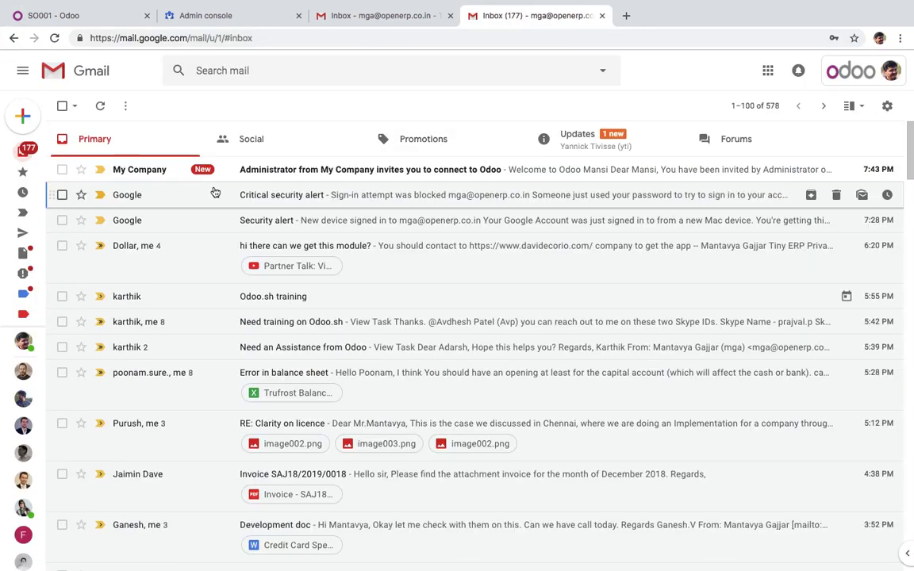
click(886, 75)
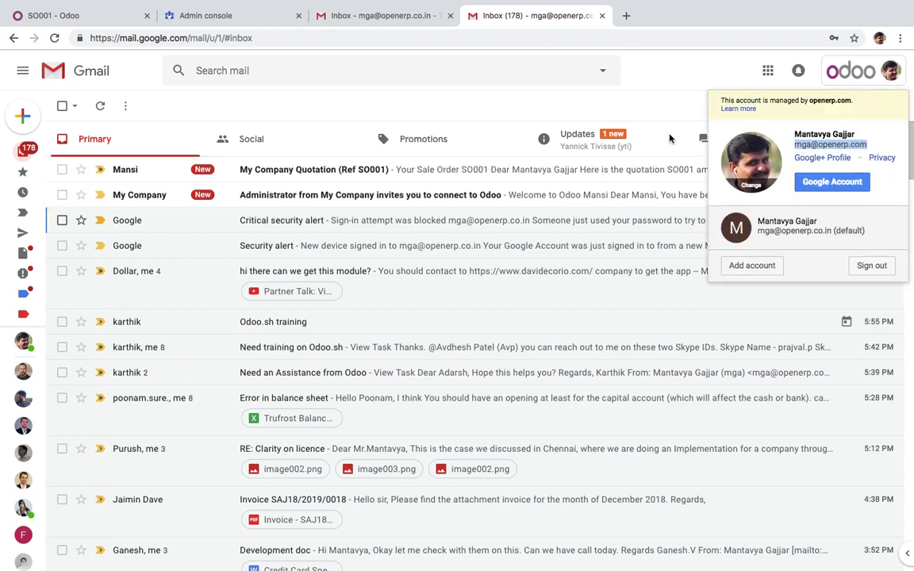
click(650, 83)
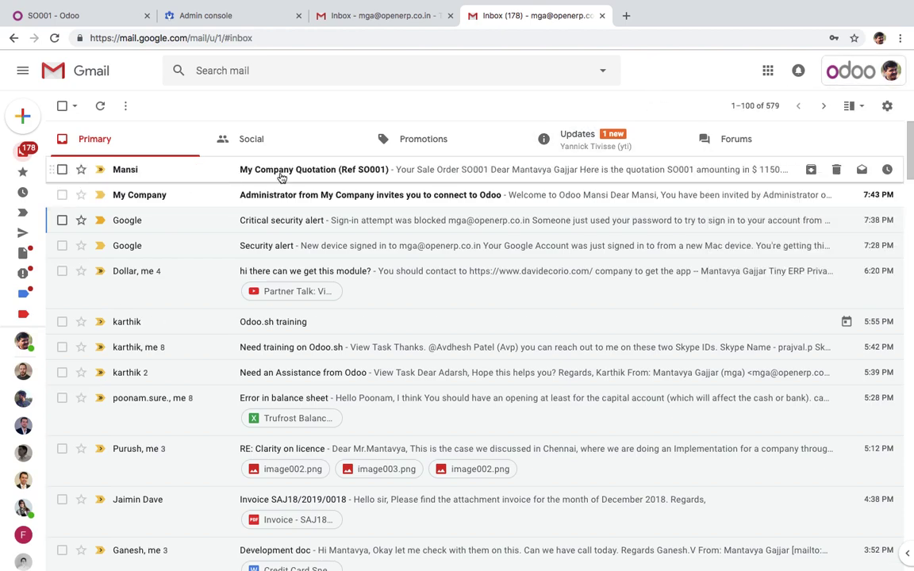
Open the received SO001 quotation e-mail and check the sender's address in its details
click(346, 172)
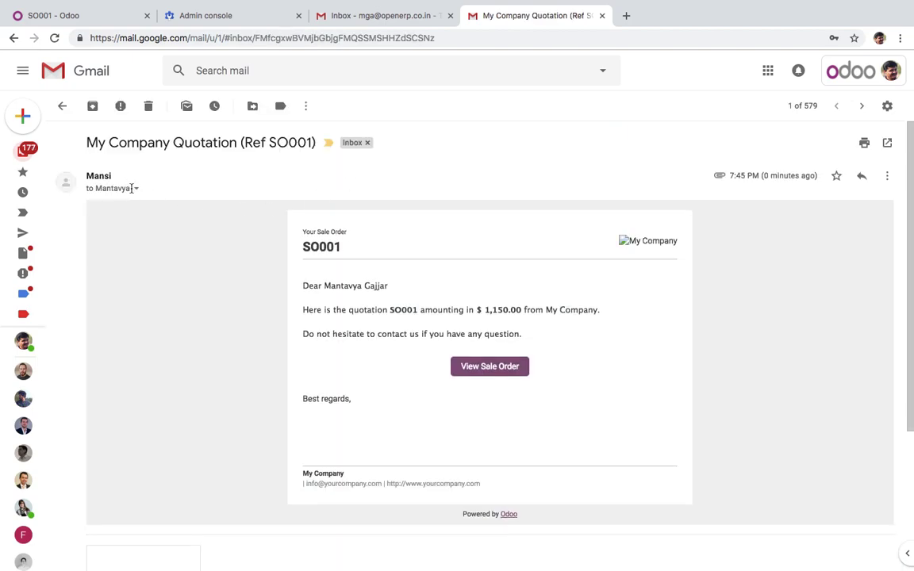
click(135, 188)
drag(226, 210, 297, 211)
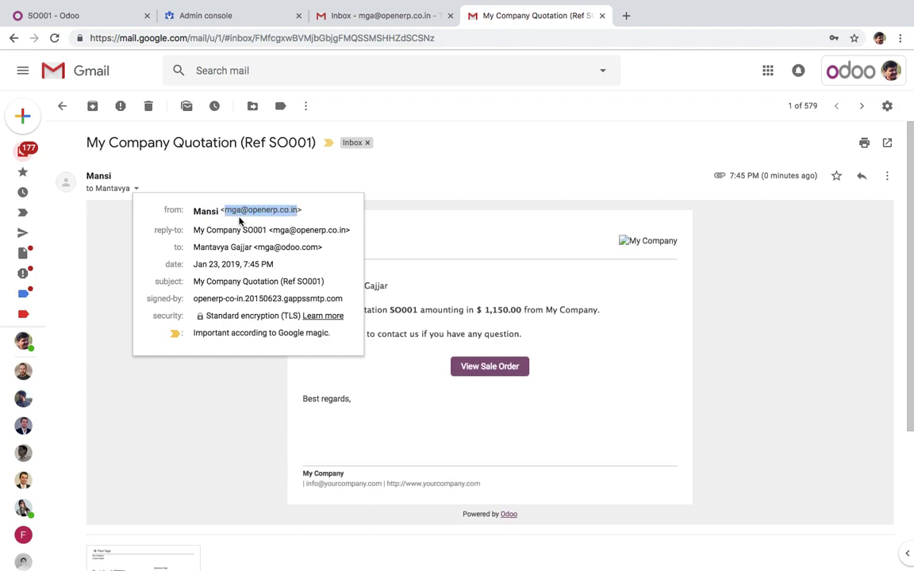
click(239, 220)
click(460, 151)
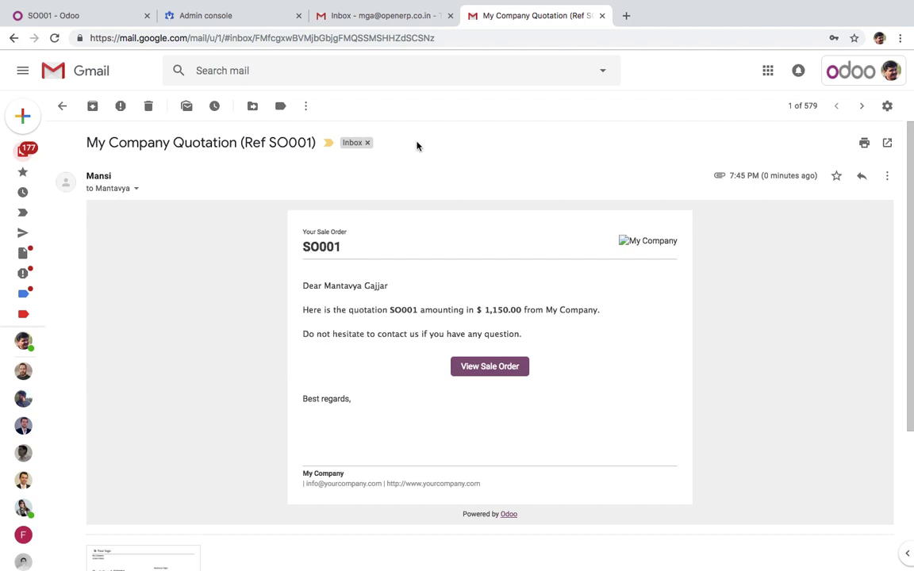
click(371, 22)
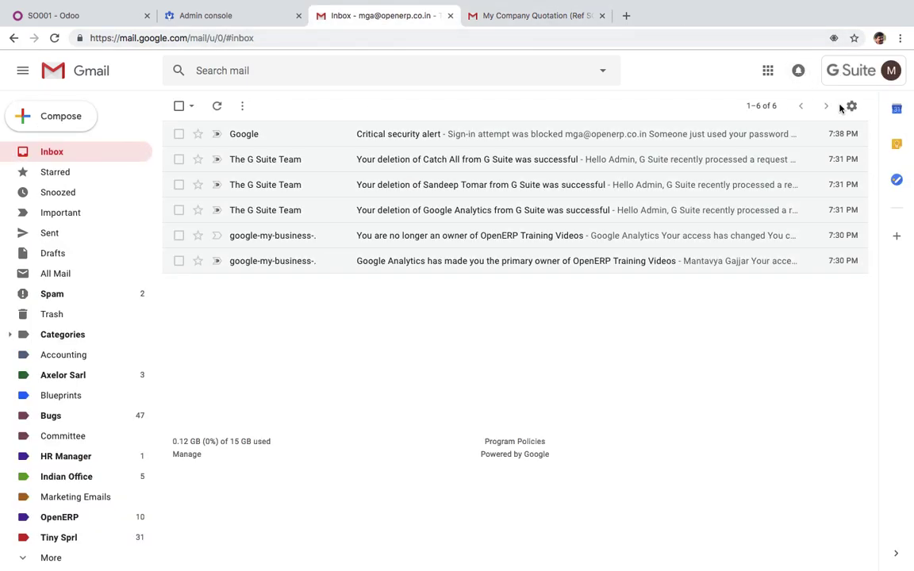
In Gmail's Accounts settings, add a new send-as email address and submit it for verification
click(852, 107)
click(810, 156)
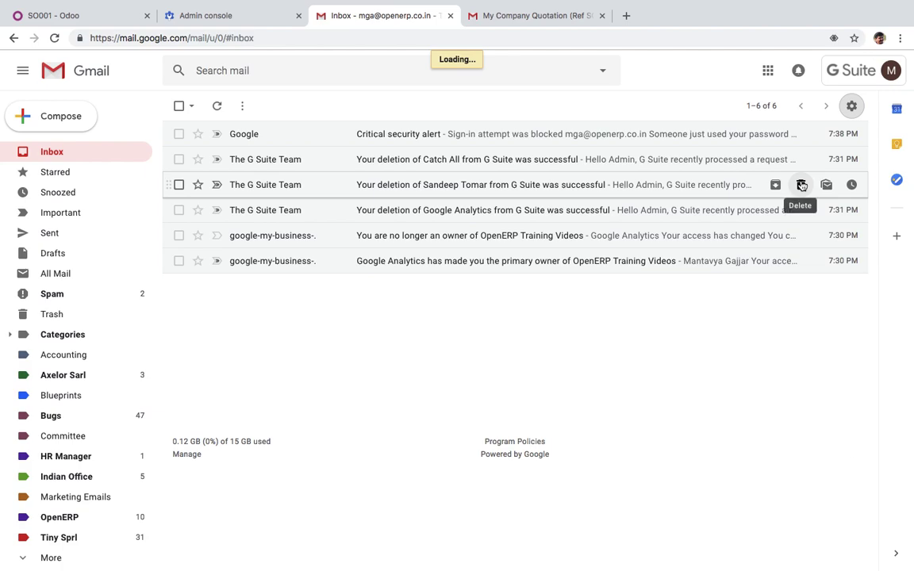
click(315, 137)
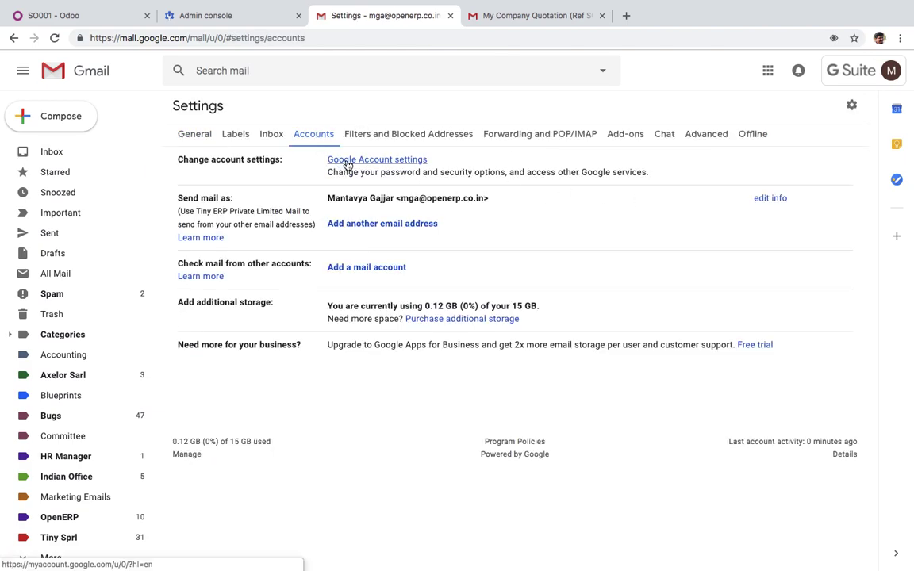
click(354, 224)
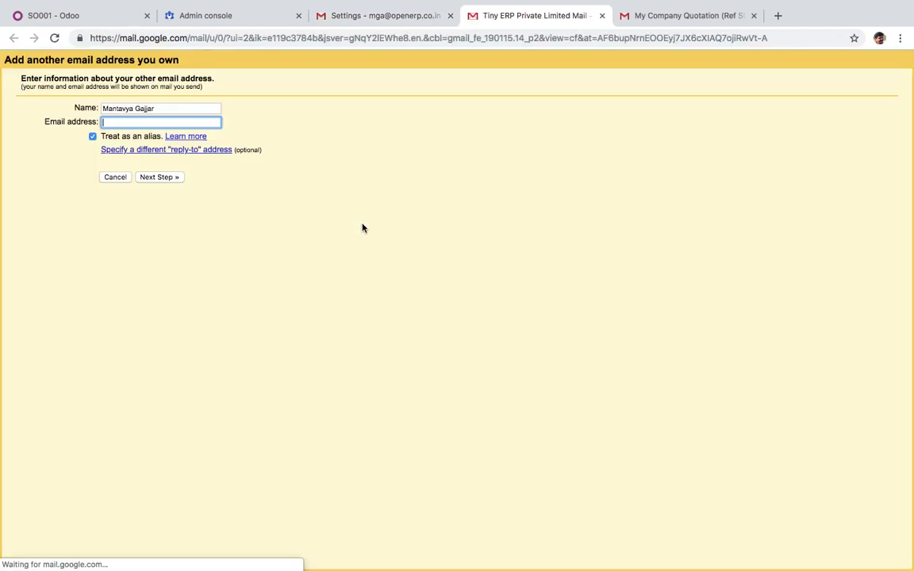
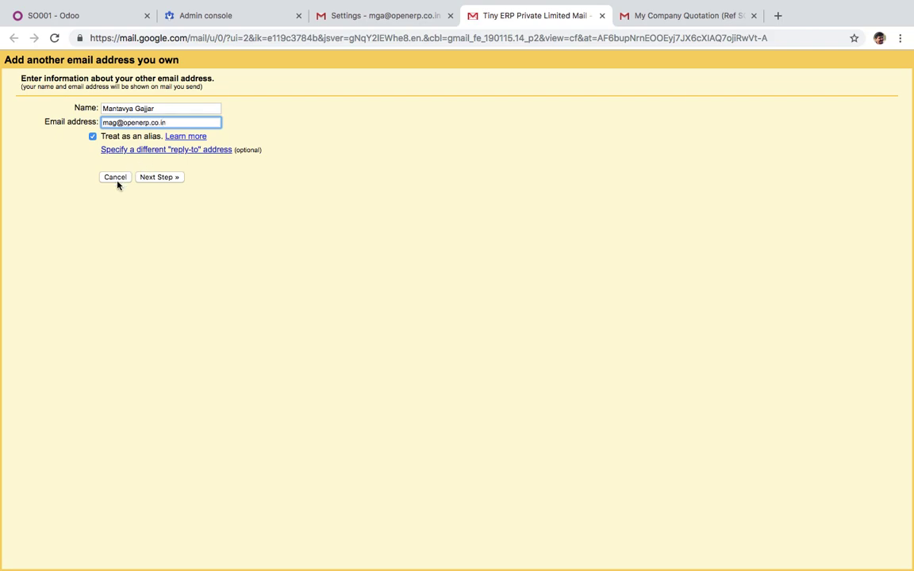
click(158, 180)
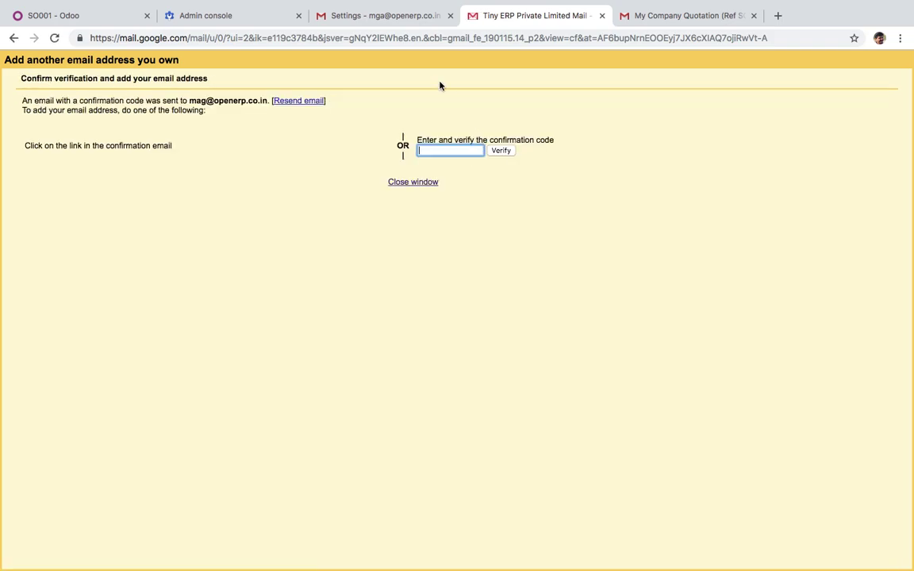
Copy the code from the confirmation email and verify the new send-as address
click(376, 18)
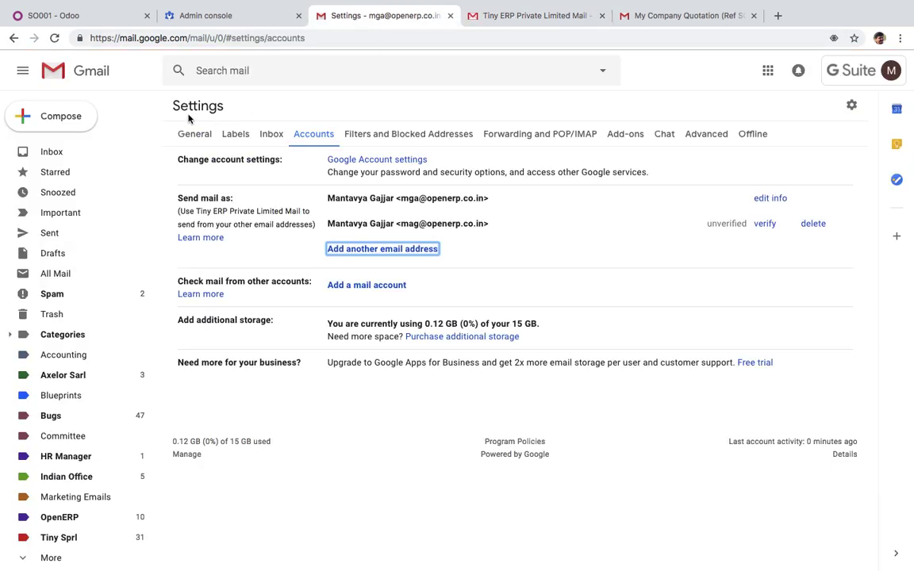
click(58, 152)
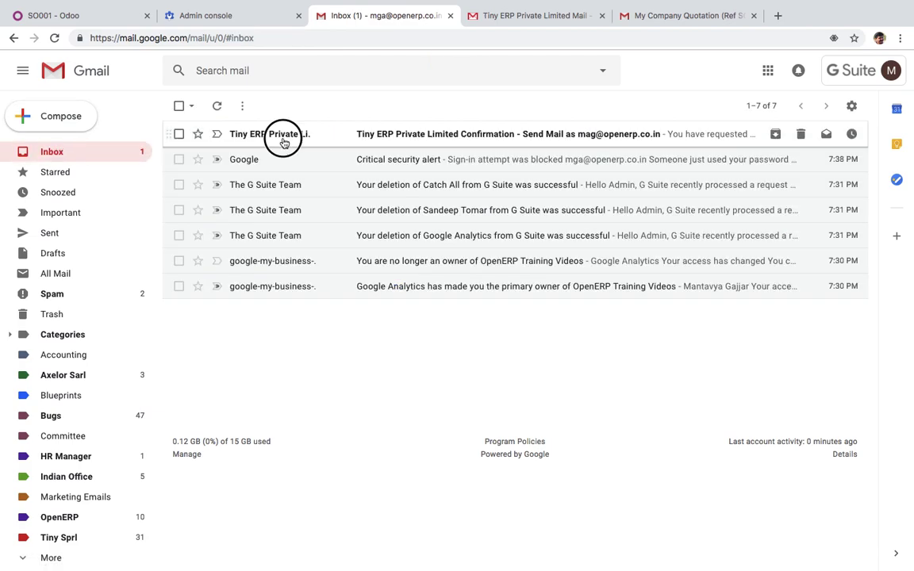
click(281, 132)
double_click(295, 230)
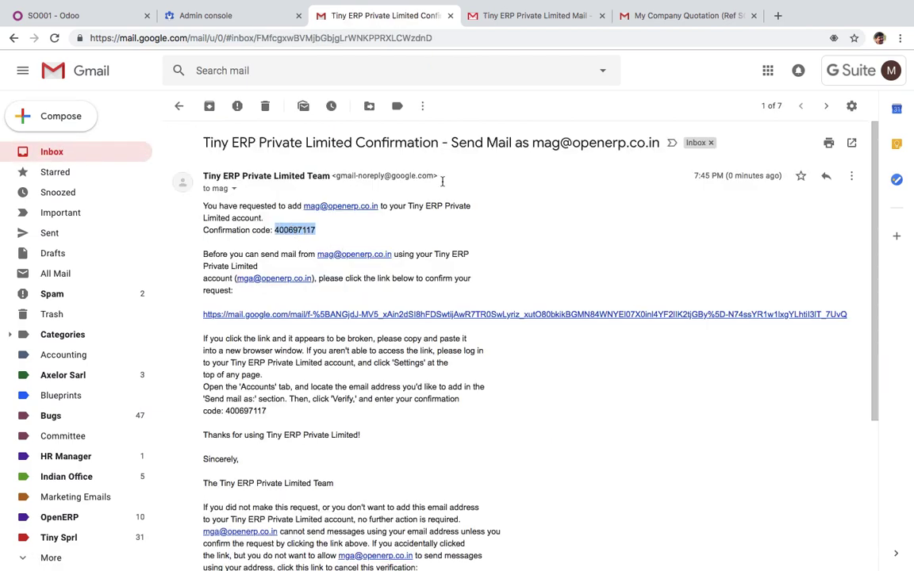
click(540, 15)
click(501, 150)
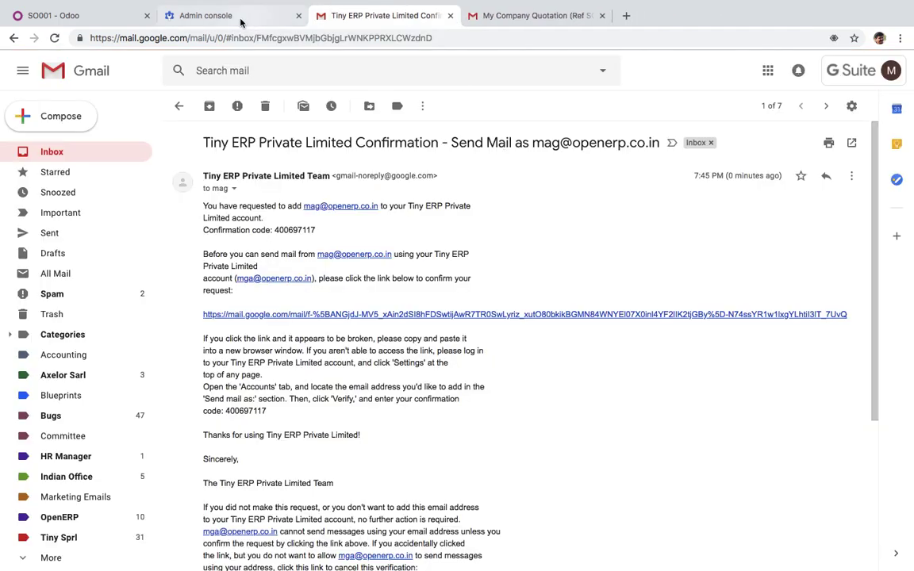
click(180, 107)
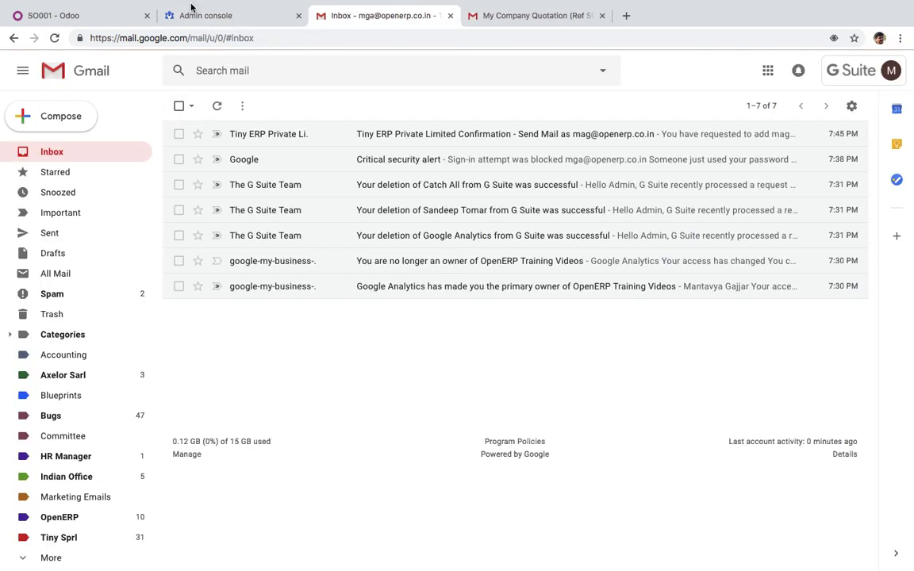
Duplicate quotation SO001 as SO002 and save it
click(91, 17)
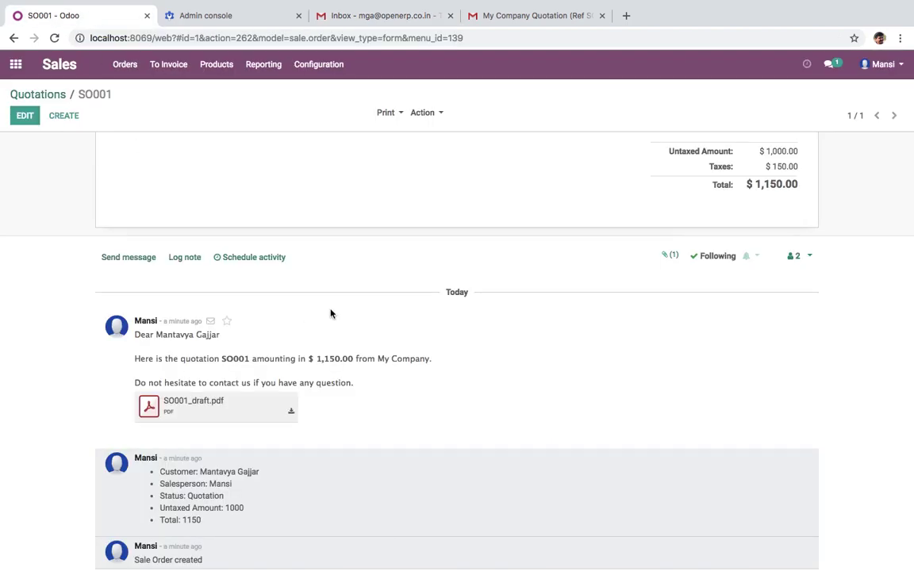
scroll(157, 247, up, 5)
click(437, 115)
click(440, 148)
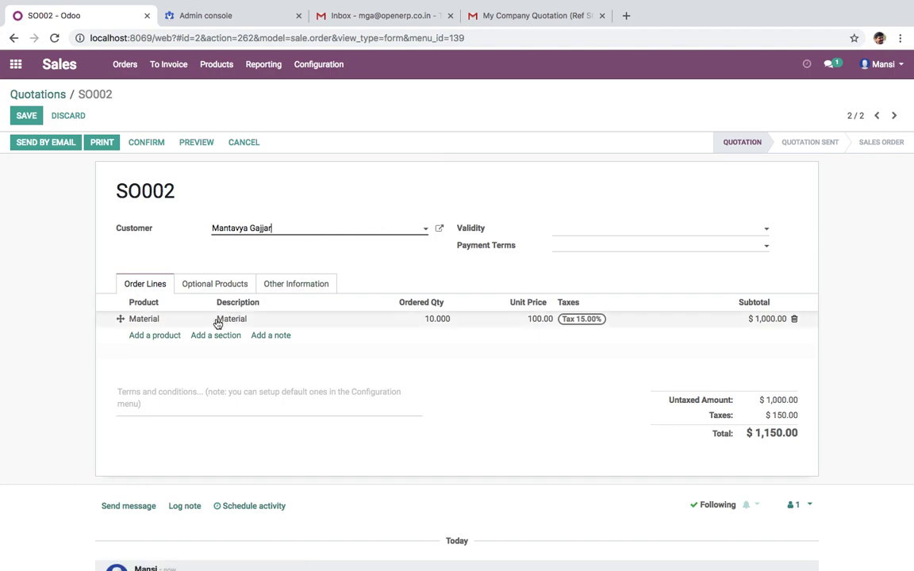
click(26, 115)
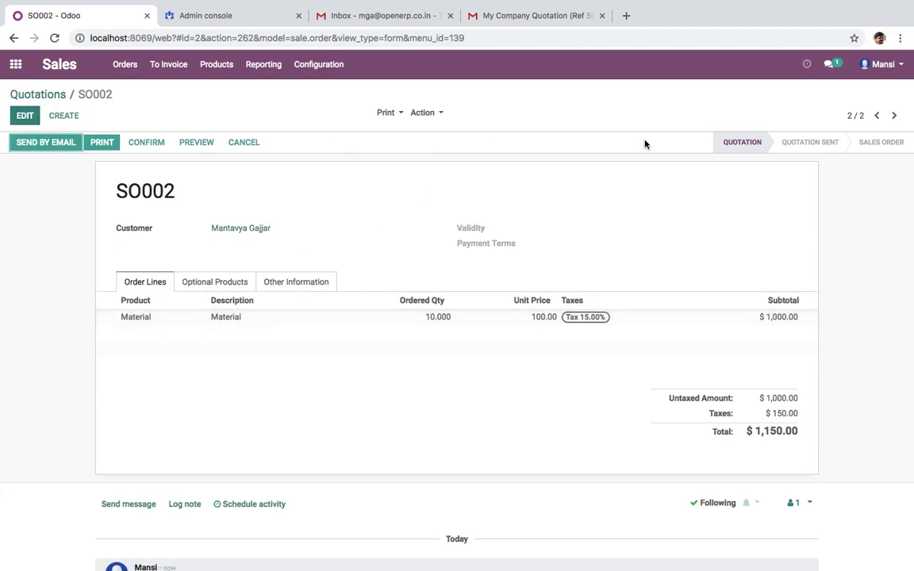
Email quotation SO002 to the customer so it is marked Quotation Sent
click(60, 148)
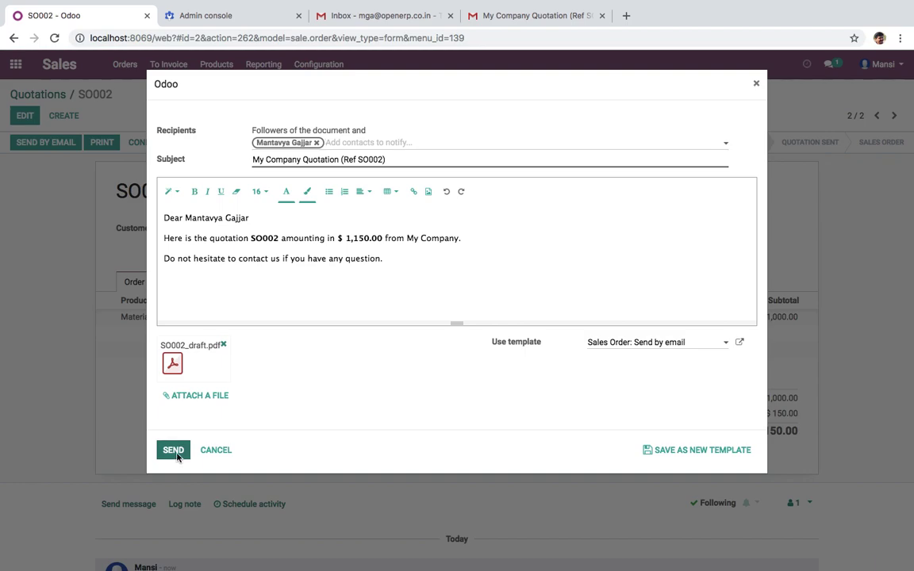
click(173, 451)
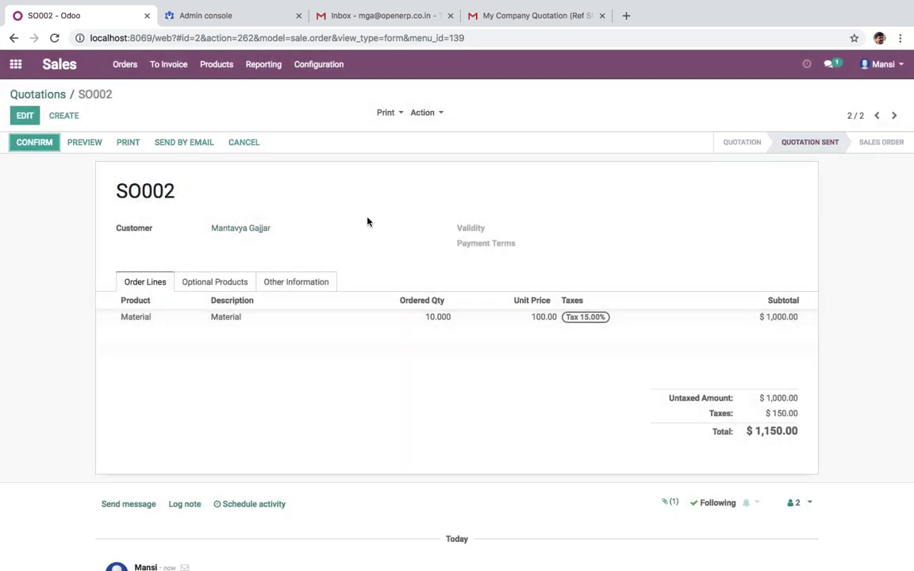
click(510, 17)
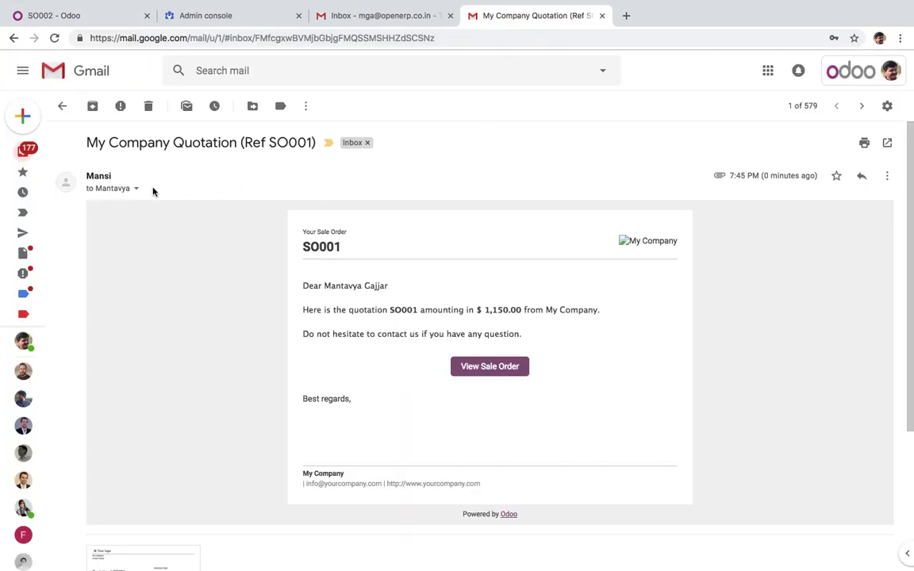
Open the new SO002 quotation email and select its sender address
click(62, 105)
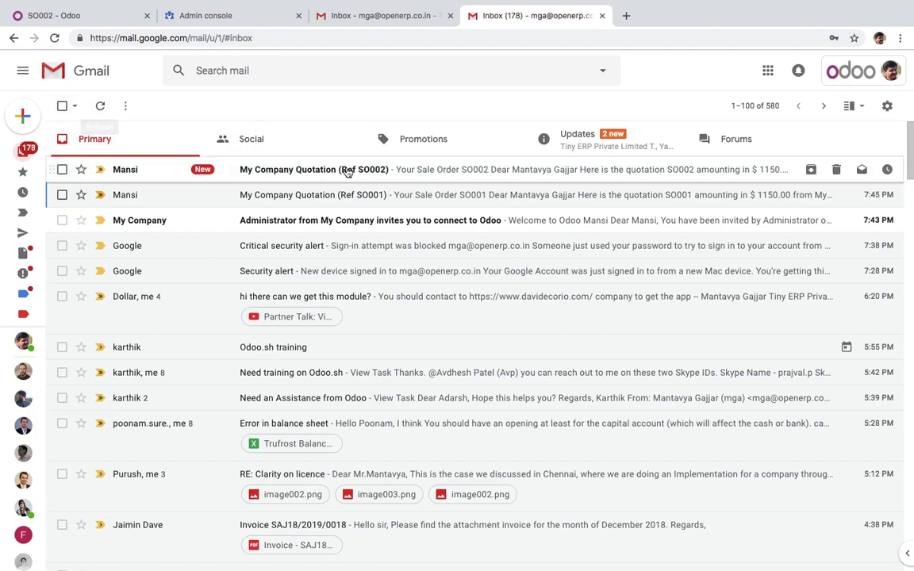
click(370, 171)
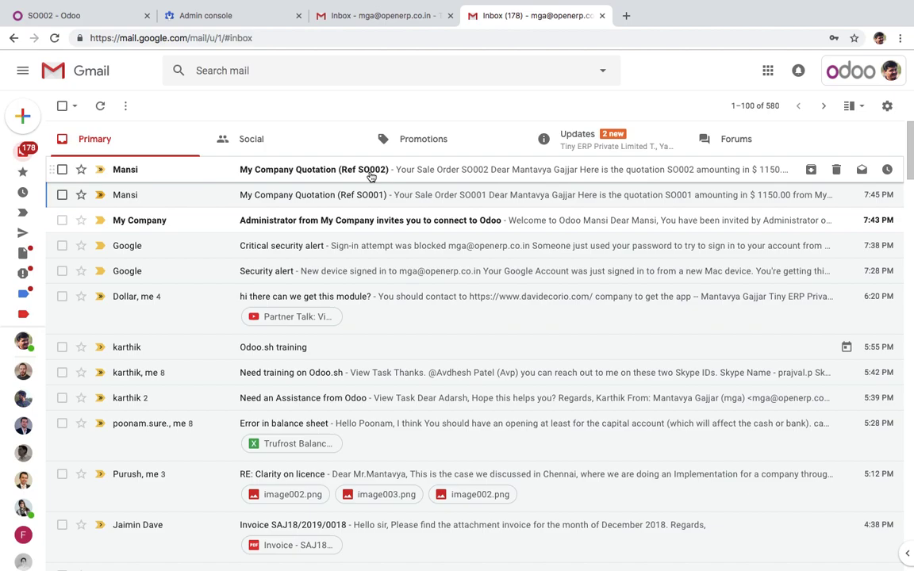
click(370, 175)
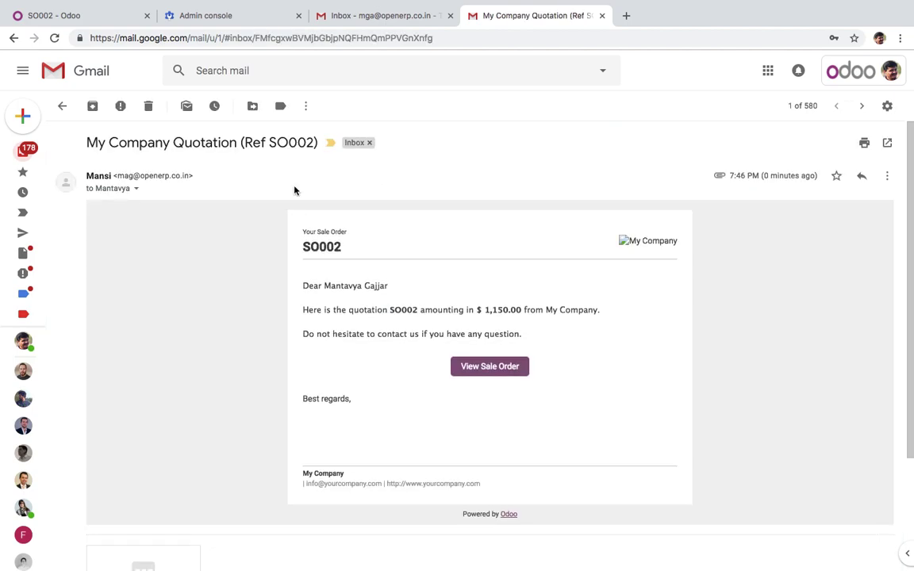
click(117, 175)
drag(116, 176, 188, 175)
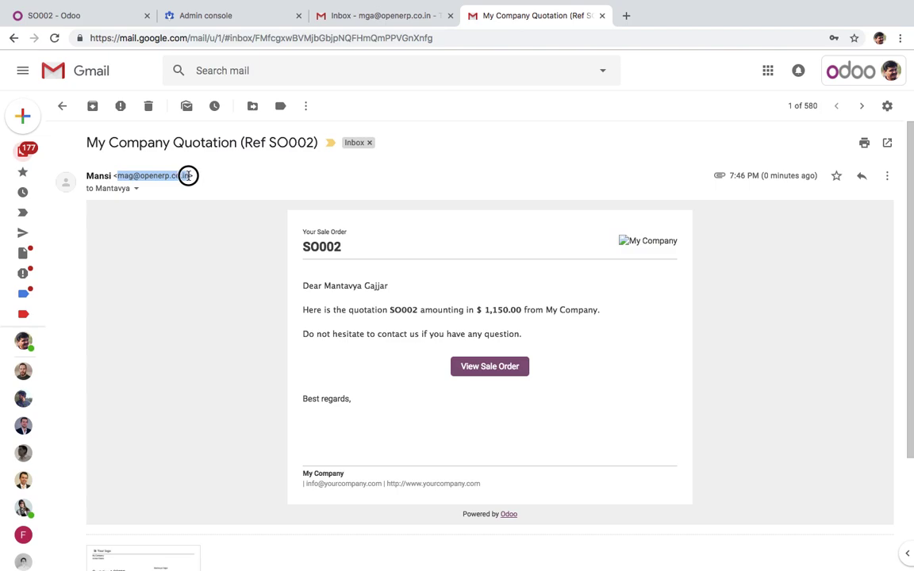
Check the SO001 email's sender details for comparison, then reopen the SO002 email
click(64, 107)
click(251, 193)
click(139, 190)
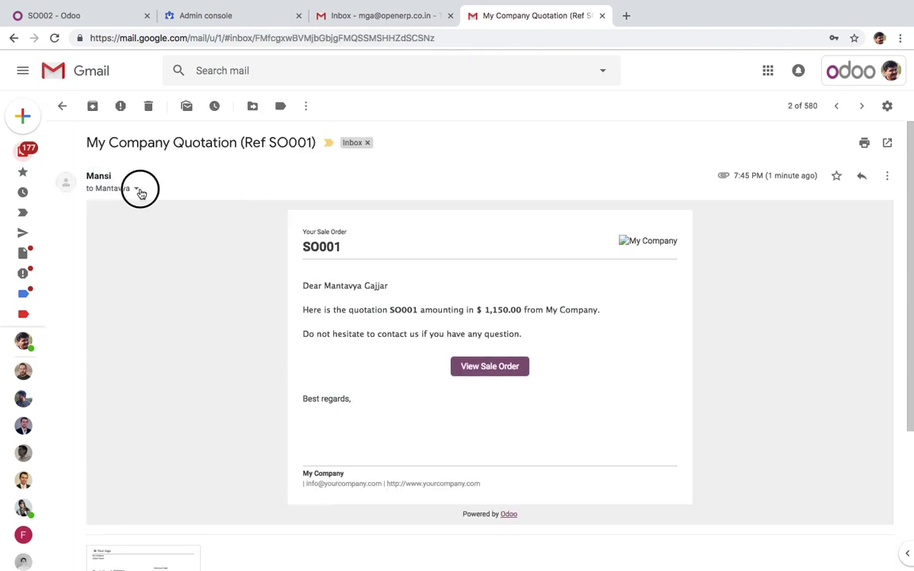
drag(227, 210, 300, 209)
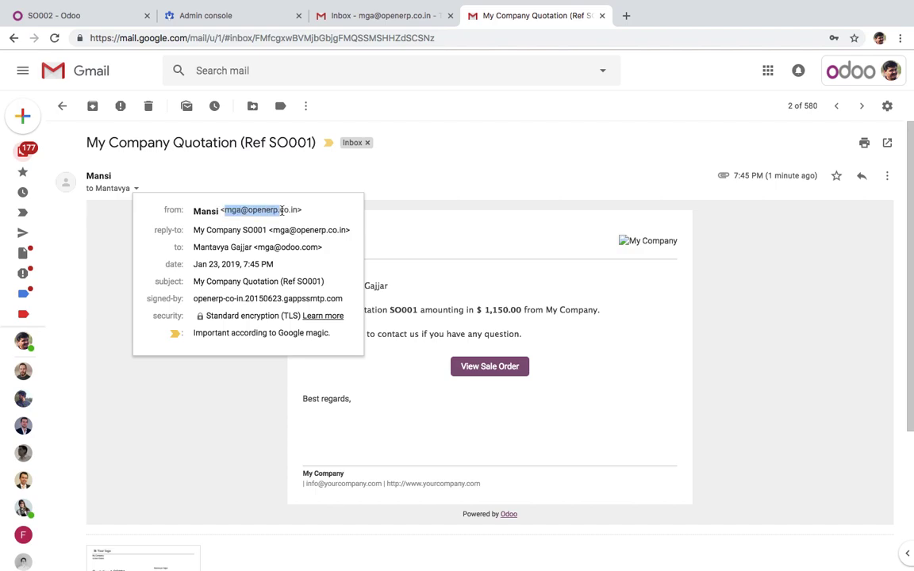
click(62, 107)
click(296, 170)
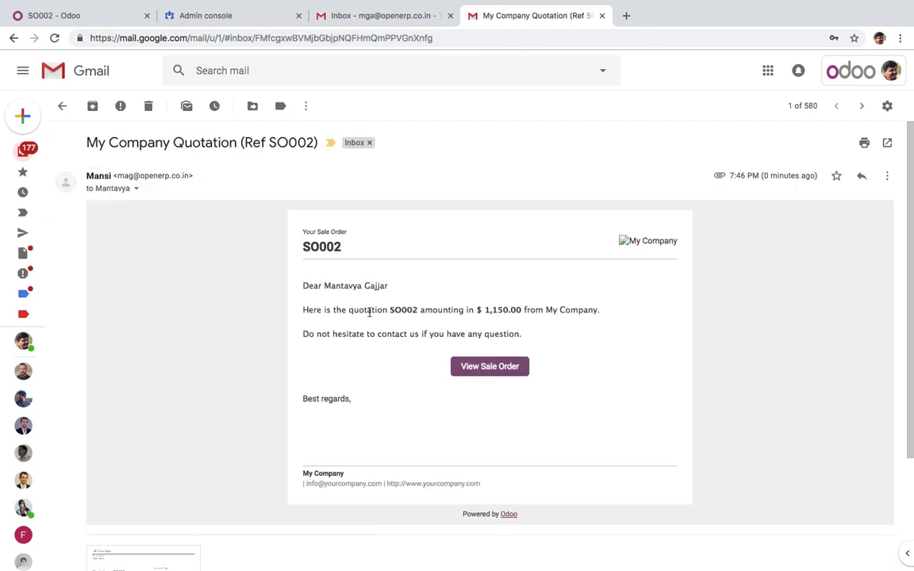
scroll(355, 508, down, 3)
Reply to the SO002 quotation email with 'This has correct email'
click(119, 546)
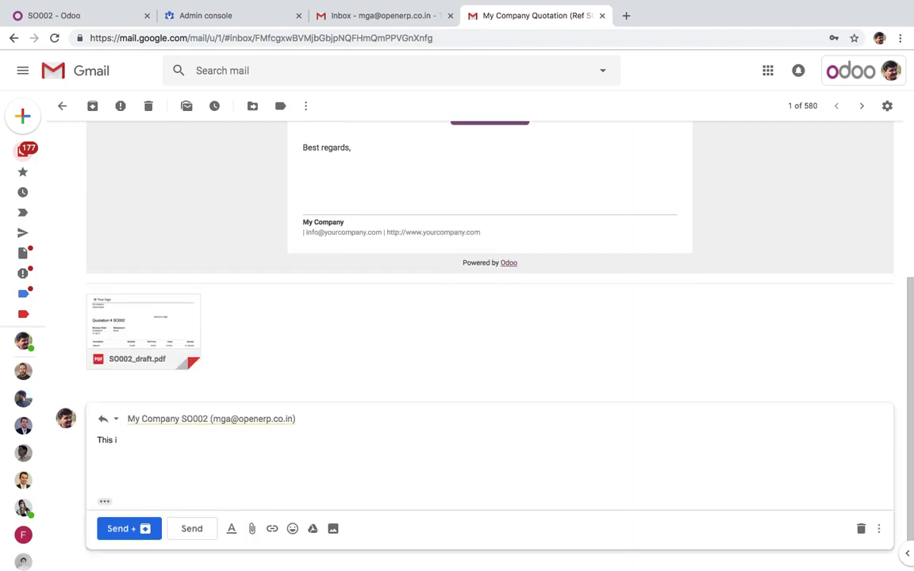
text(This has co)
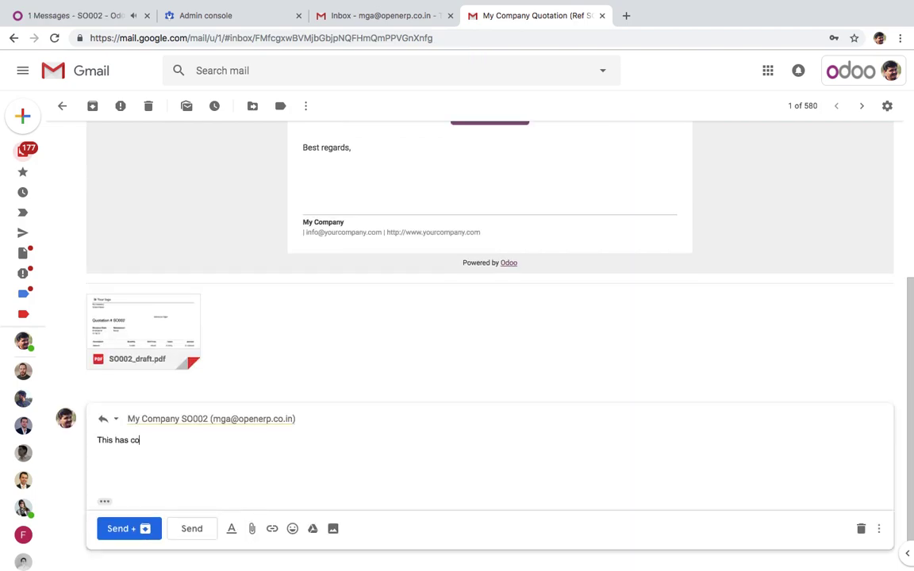
text(rrect email address in from)
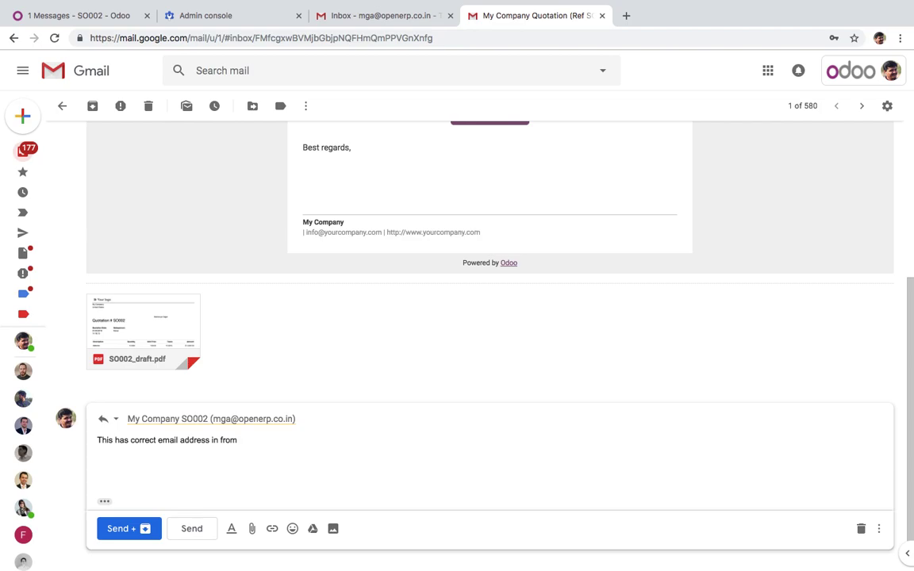
click(211, 531)
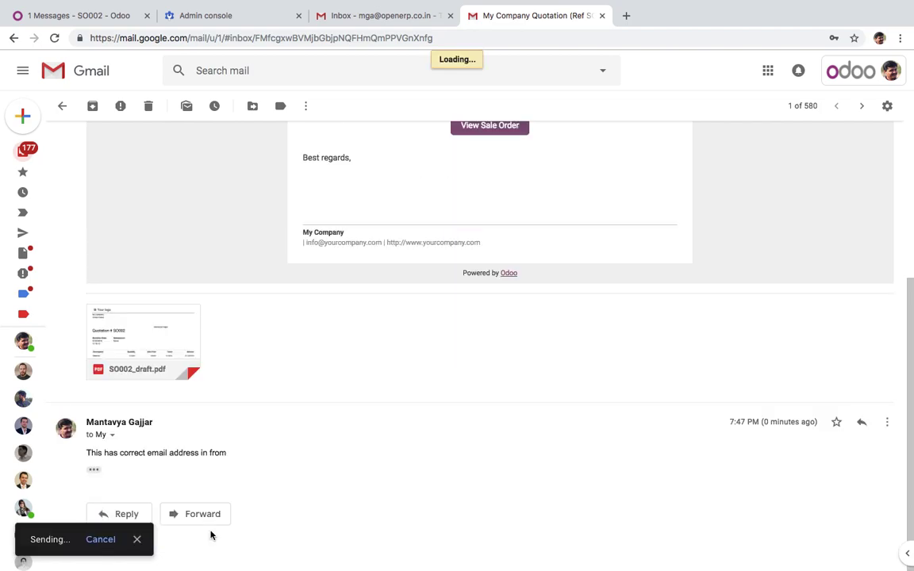
Reply to the SO001 quotation email with 'this has wrong from address'
click(62, 106)
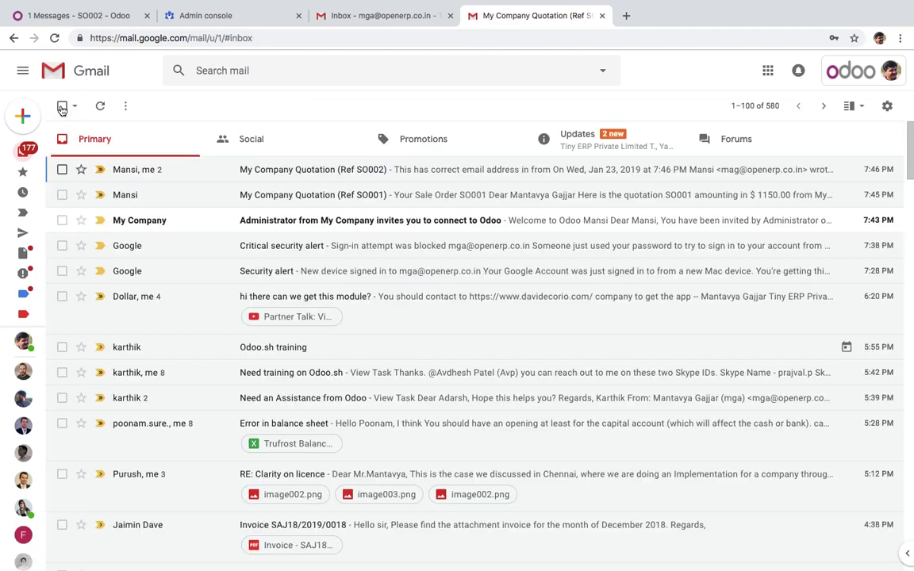
click(210, 204)
scroll(214, 399, down, 3)
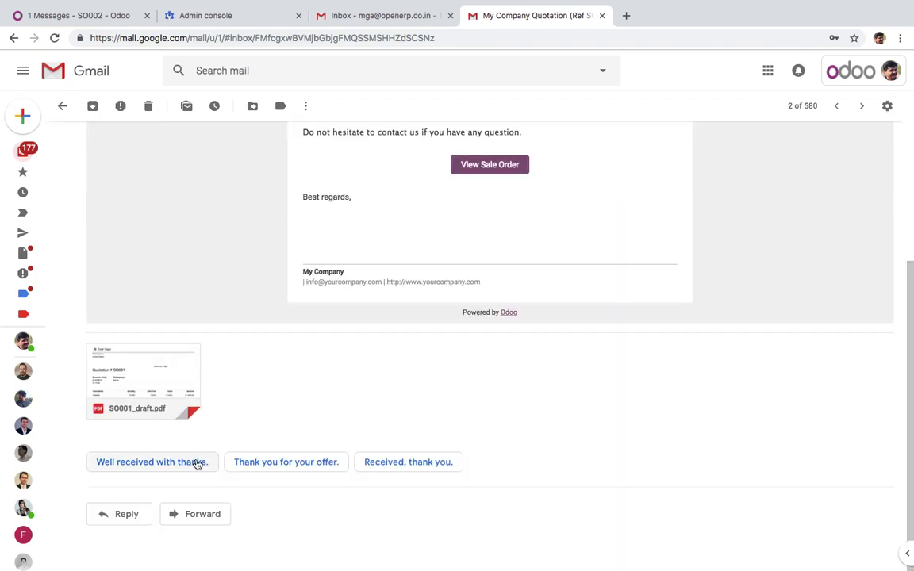
click(133, 519)
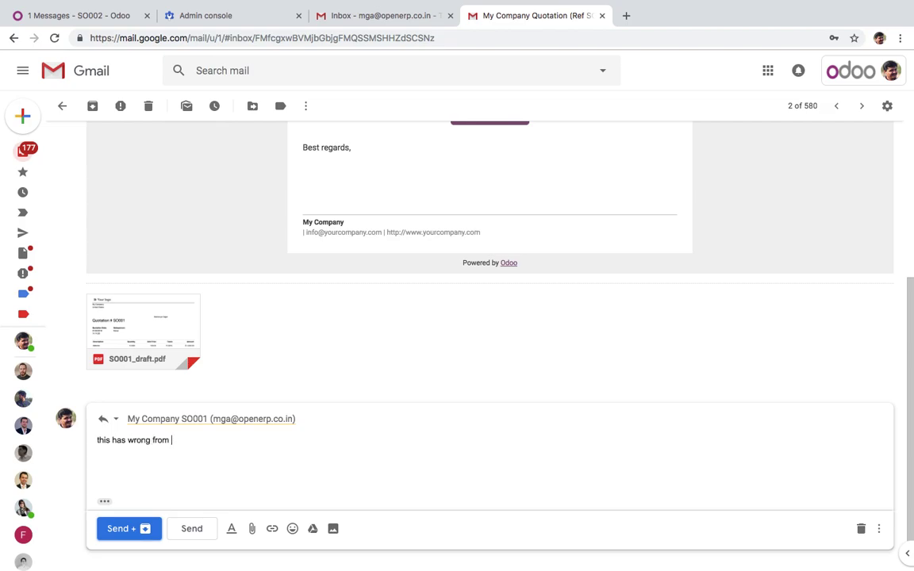
click(191, 528)
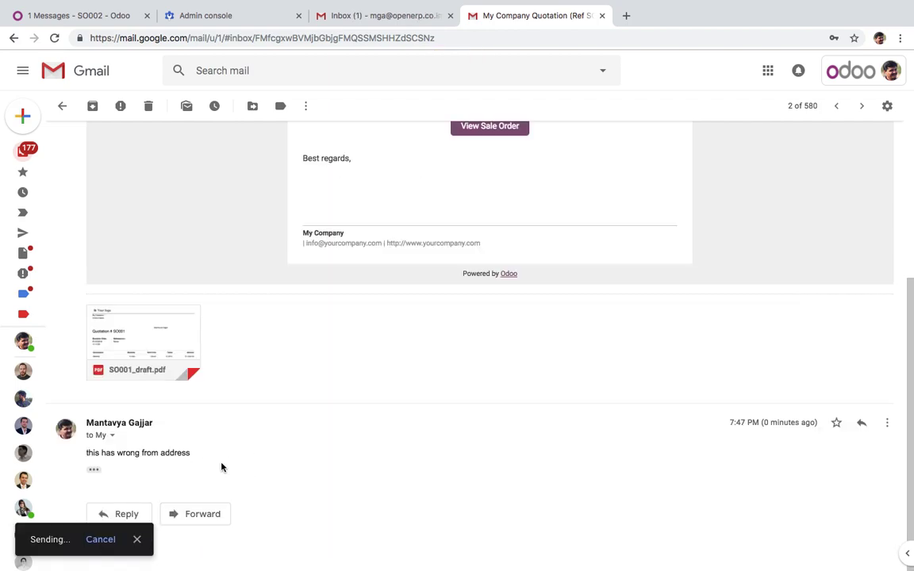
click(132, 17)
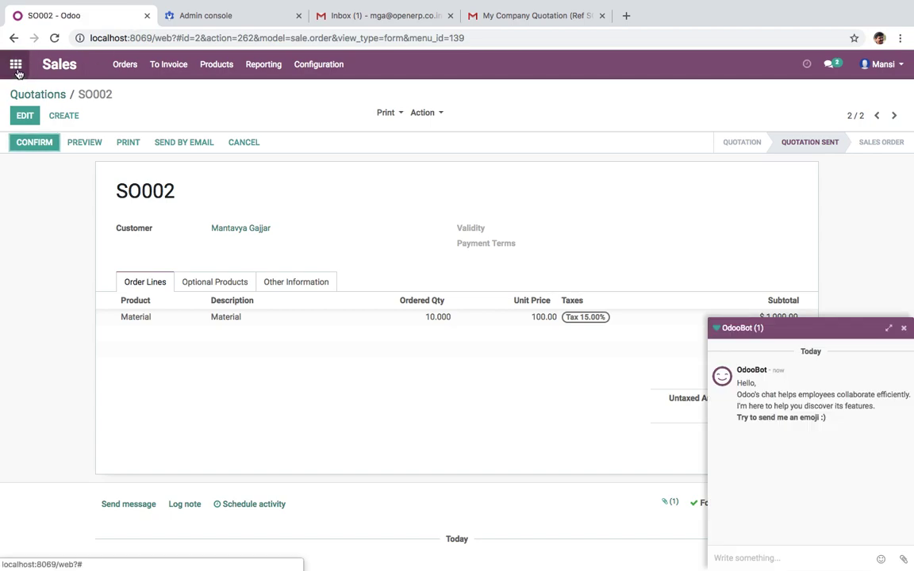
Log out of Odoo and log back in as Administrator
click(16, 64)
click(881, 64)
click(854, 180)
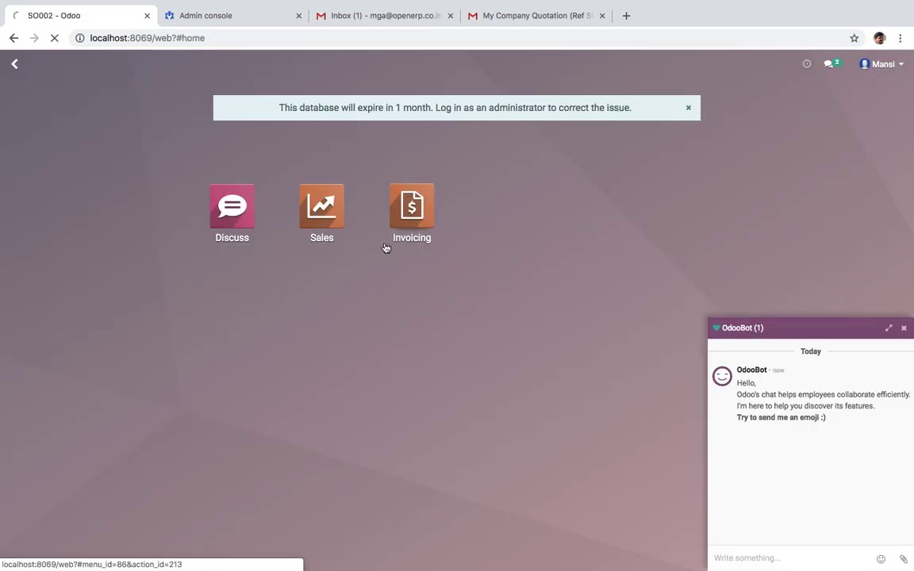
click(415, 335)
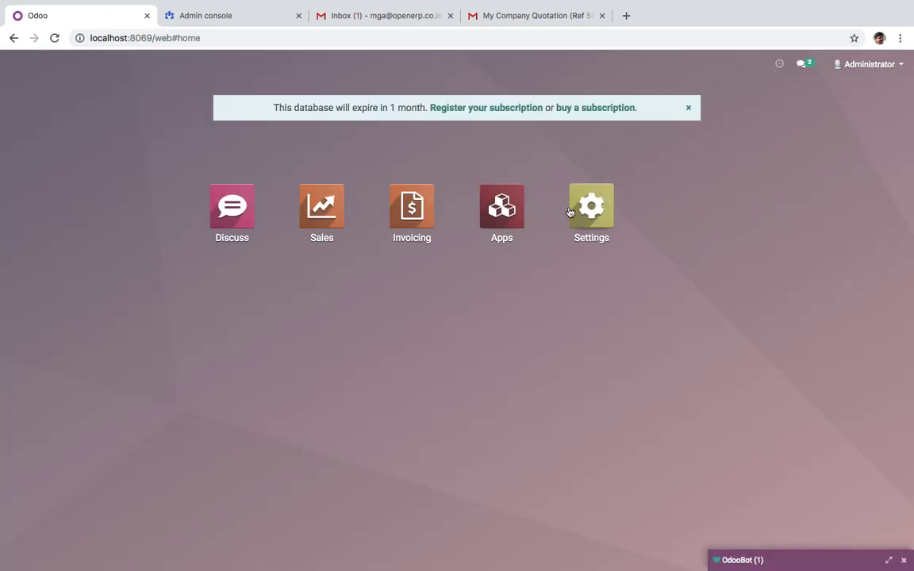
Activate developer mode and open the Gmail Server record under Incoming Mail Servers
click(572, 209)
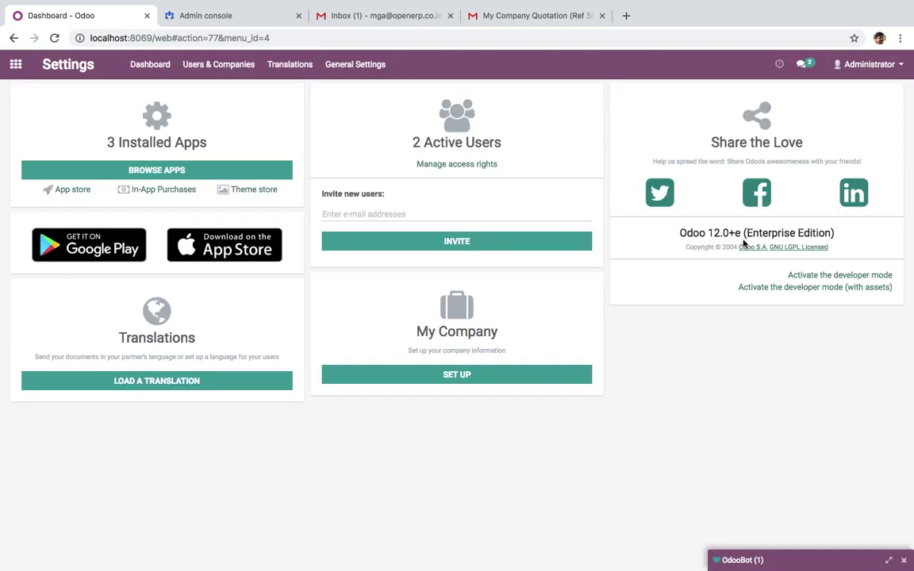
click(817, 275)
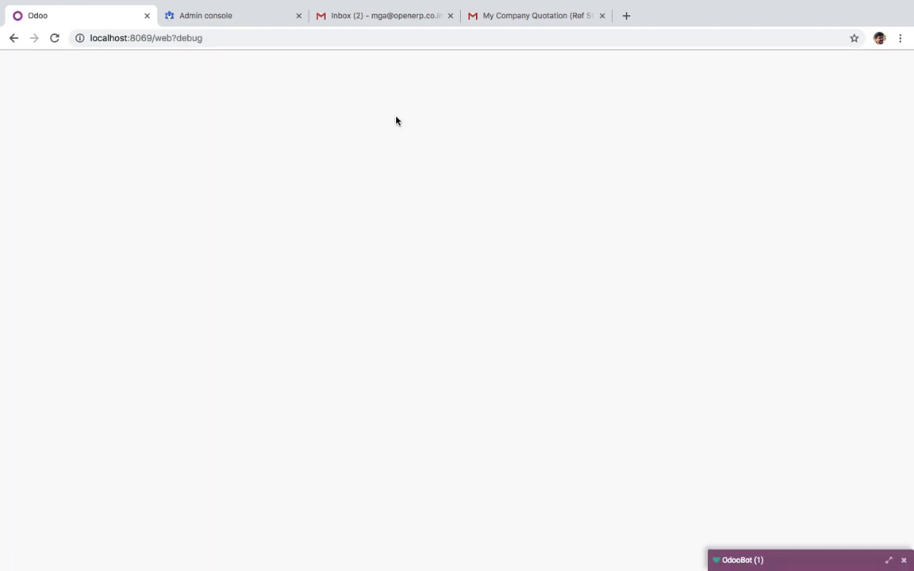
text(incom)
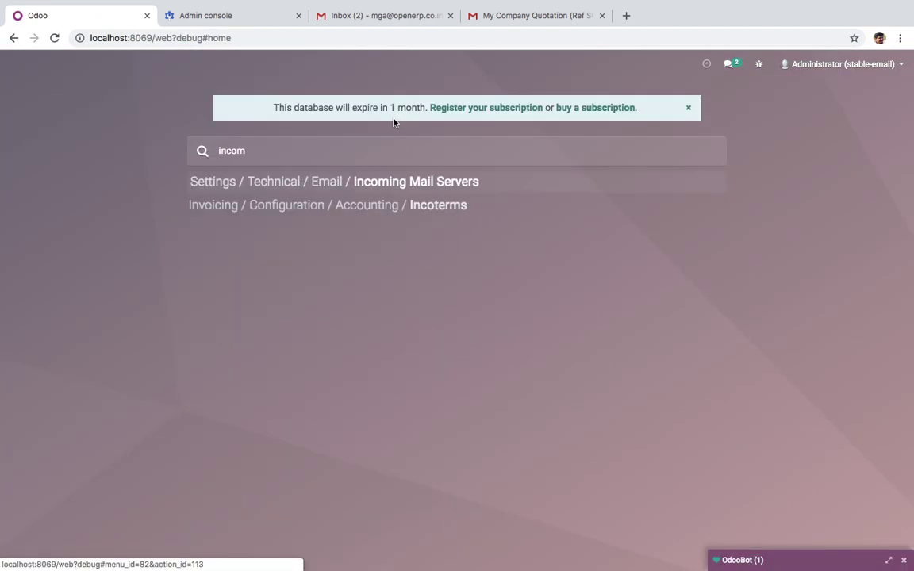
key(Return)
click(389, 173)
Fetch mail from the Gmail Server now, updating its last fetch date to 01/23/2019 19:47:54
click(37, 144)
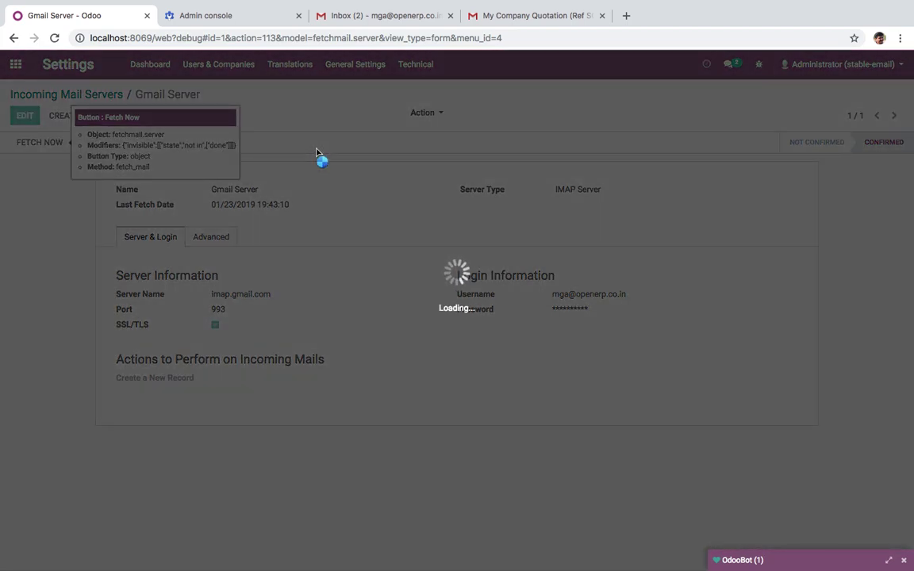
click(367, 23)
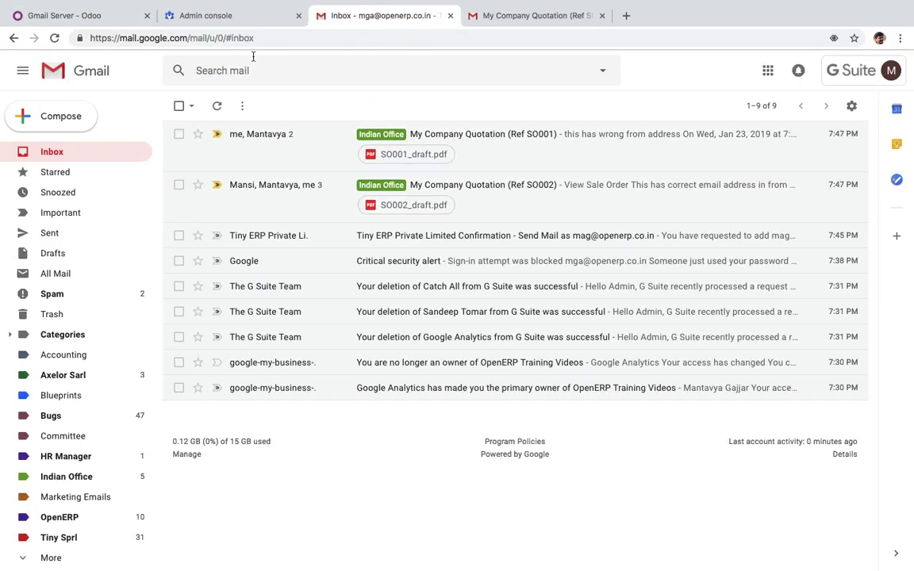
click(111, 15)
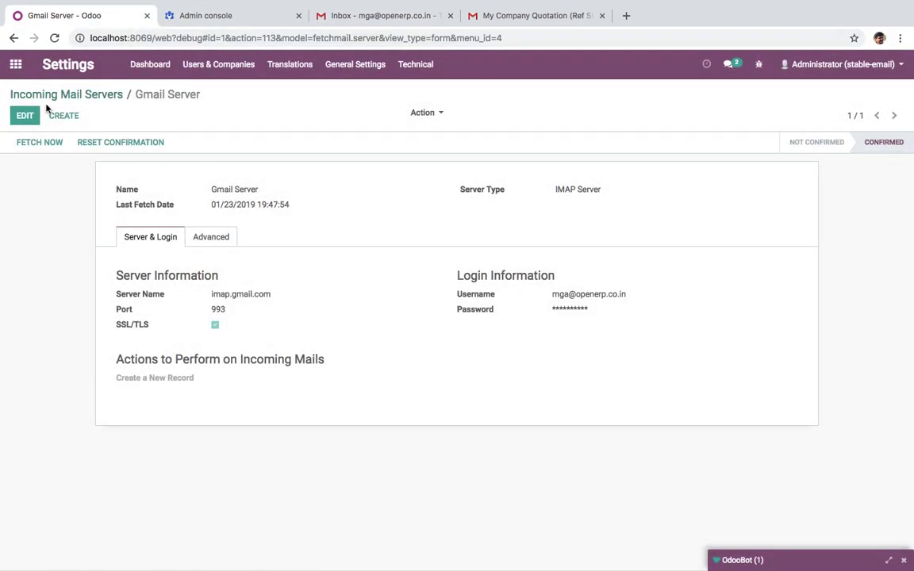
click(41, 95)
click(15, 64)
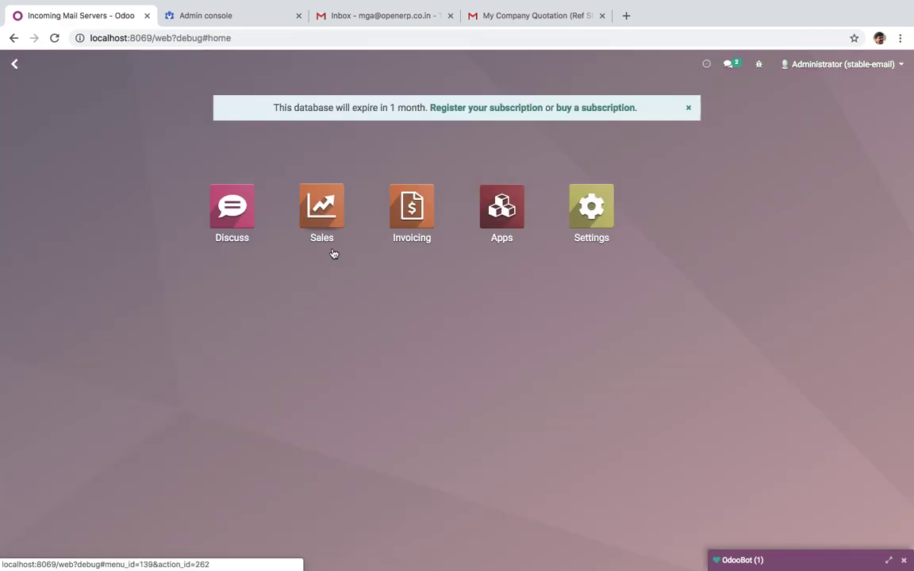
Open quotation SO001 and find the fetched 'wrong from address' reply in its chatter
click(320, 221)
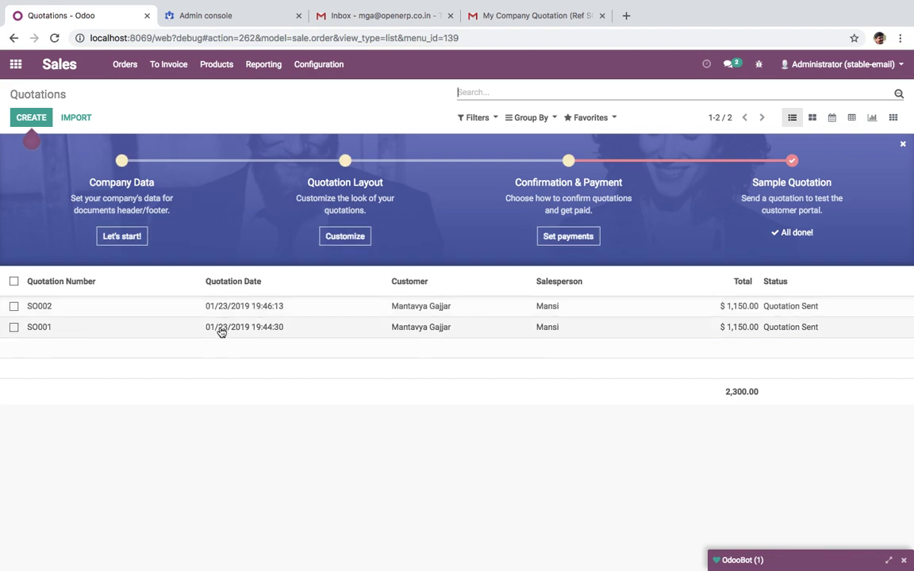
click(268, 332)
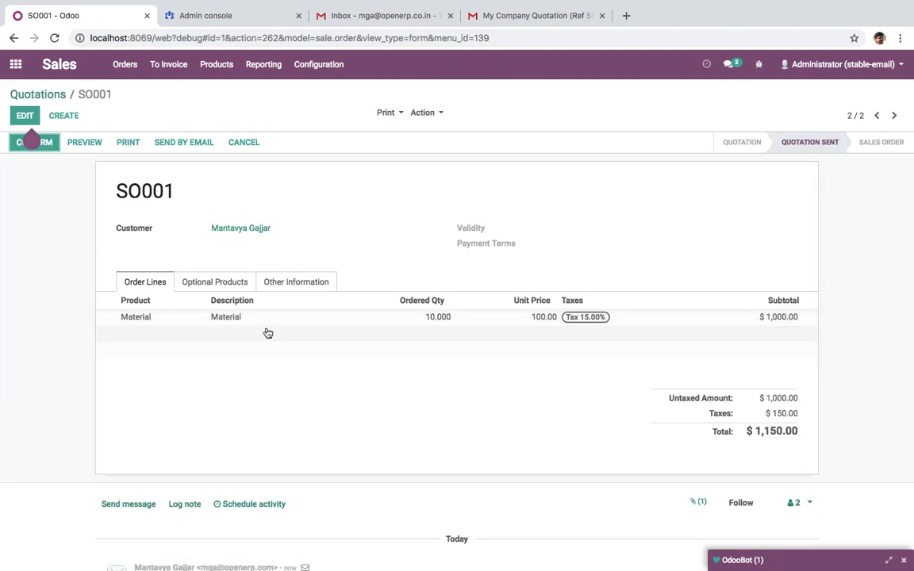
scroll(264, 329, down, 6)
scroll(266, 333, up, 3)
scroll(267, 333, up, 1)
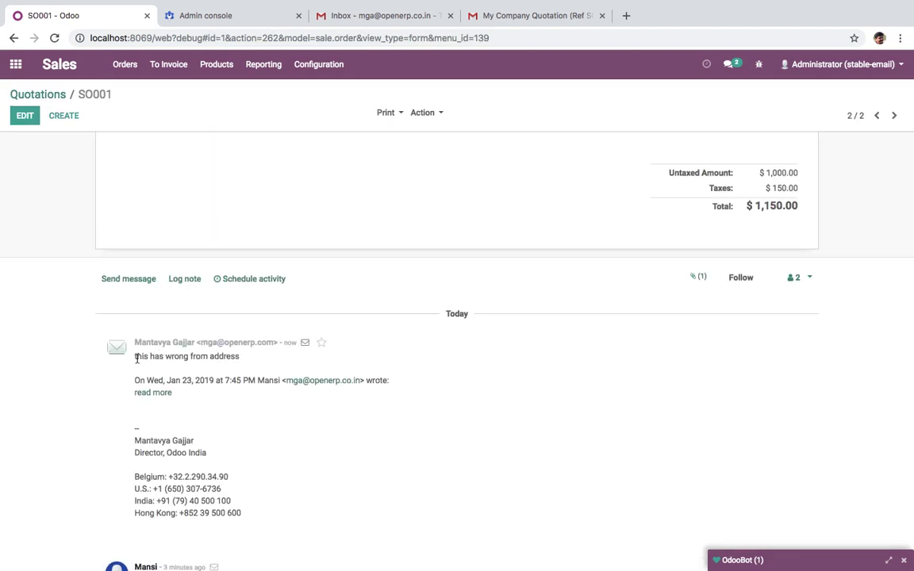
drag(135, 357, 280, 363)
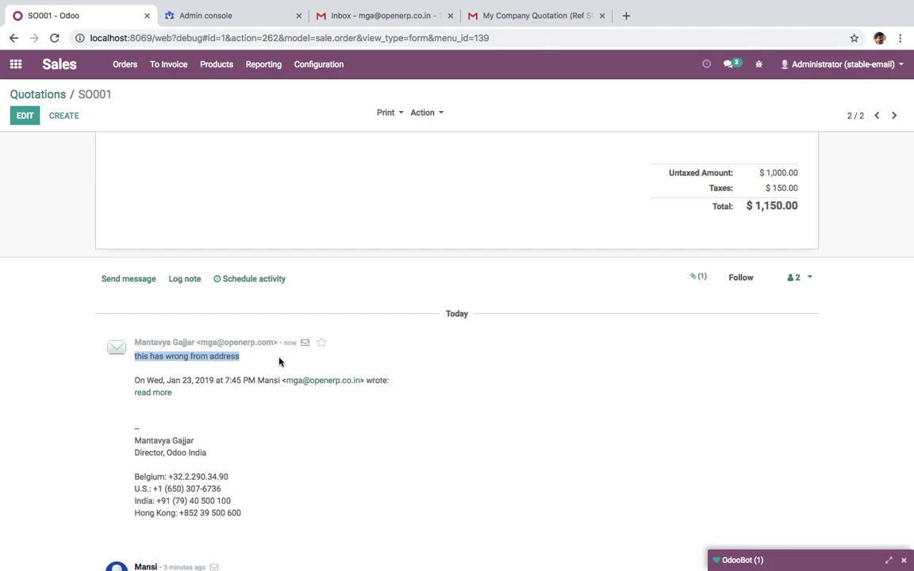
Move to quotation SO002 and check its chatter for the 'correct email' reply
click(875, 116)
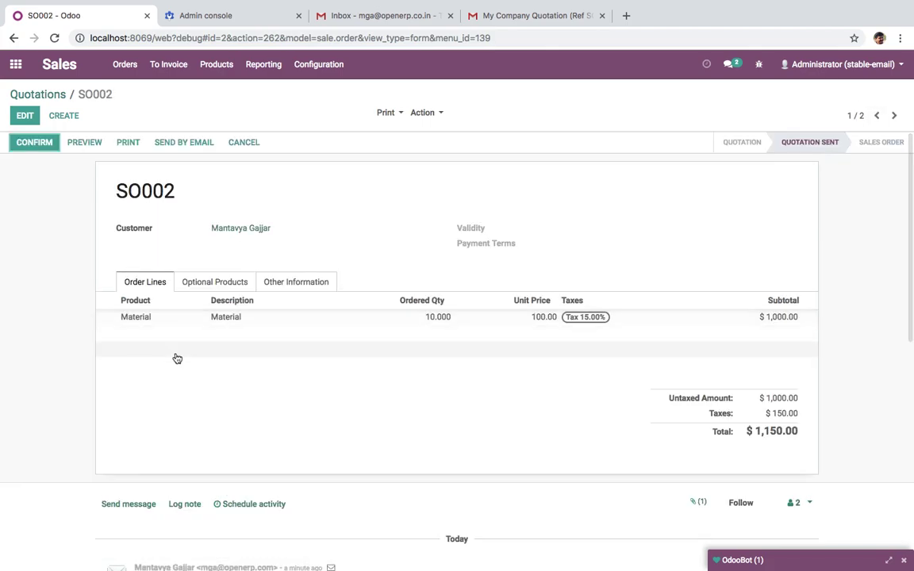
scroll(177, 359, down, 3)
drag(138, 326, 296, 335)
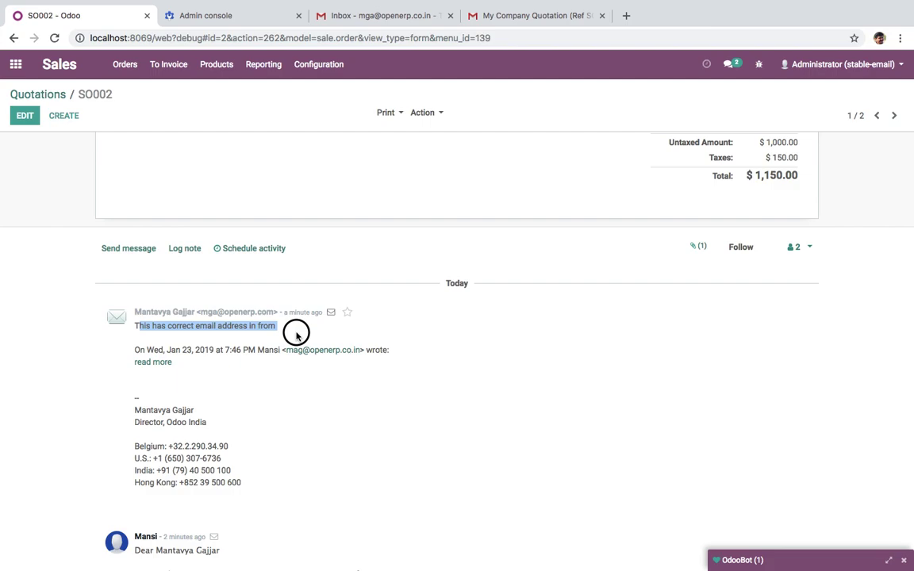
scroll(206, 301, up, 3)
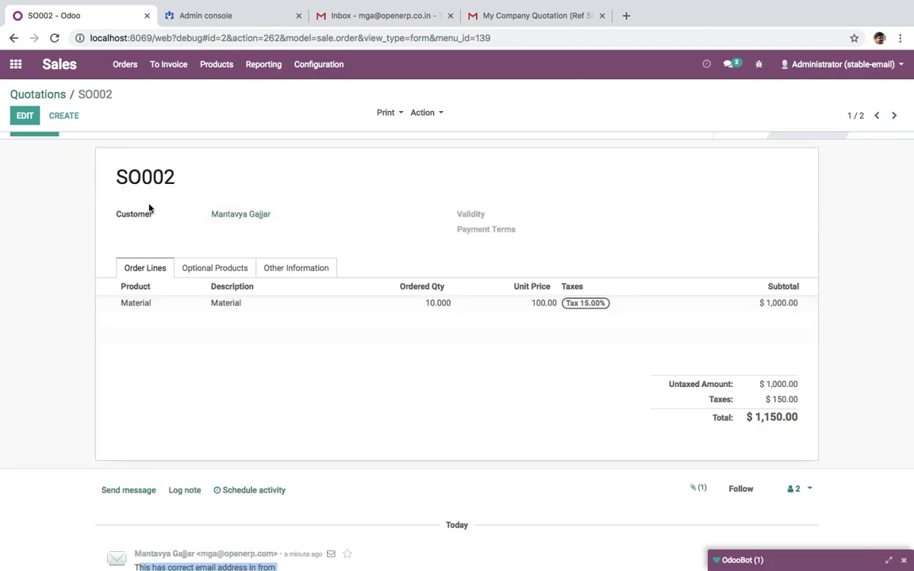